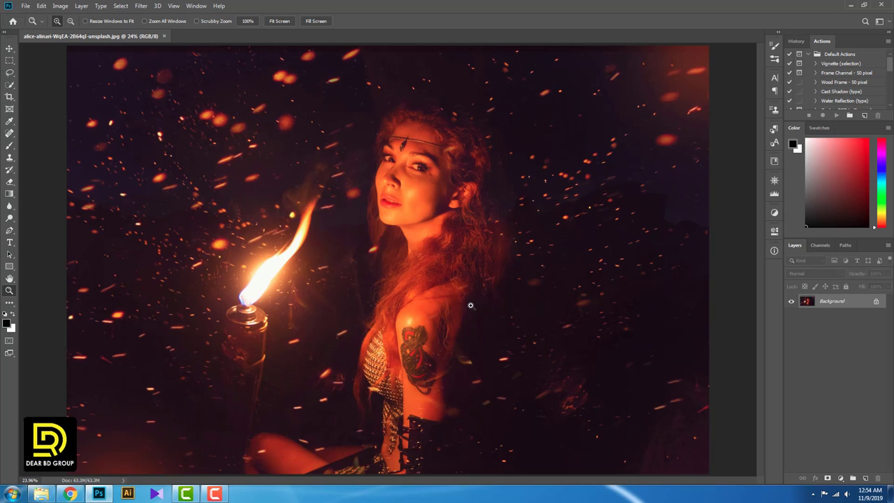
Pick the Move tool (V), then the Rectangle shape tool (U).
key(v)
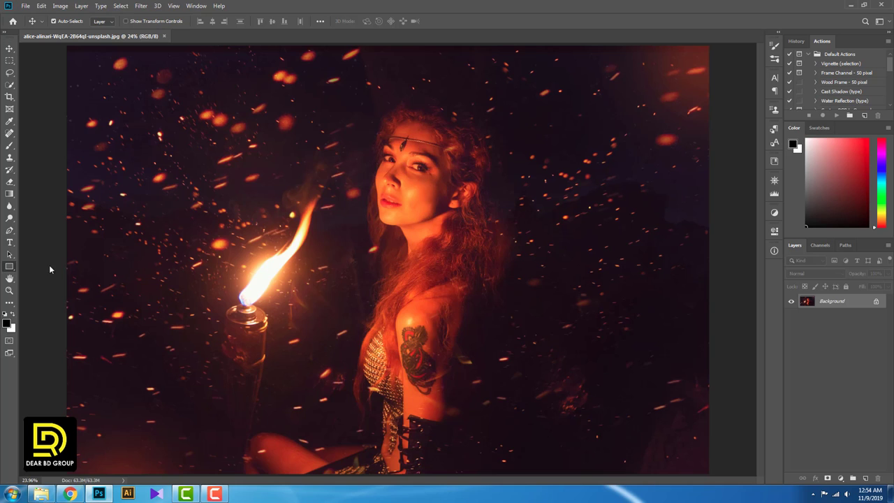
key(u)
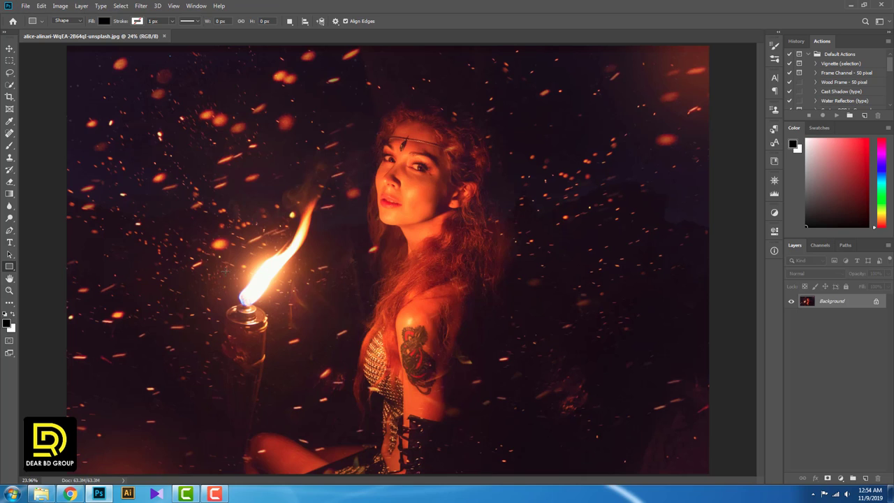
Draw a tall 473 × 3662 px black rectangle over the portrait's left side.
drag(169, 56, 224, 463)
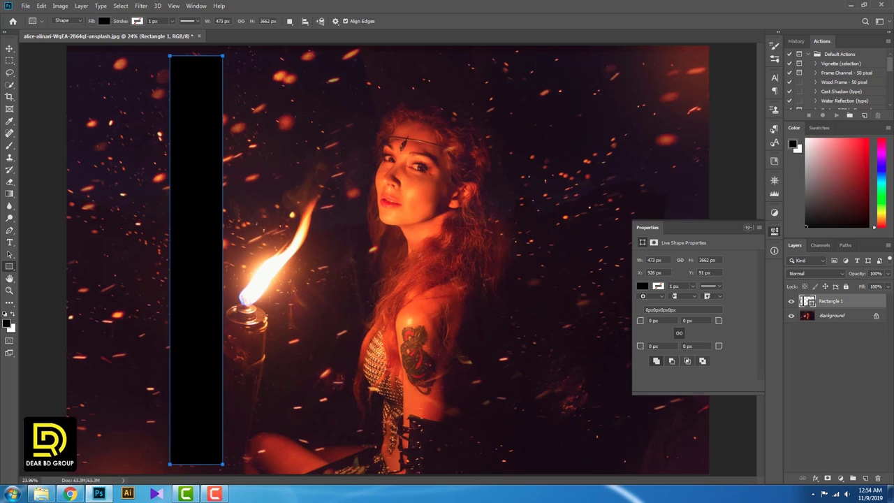
click(749, 229)
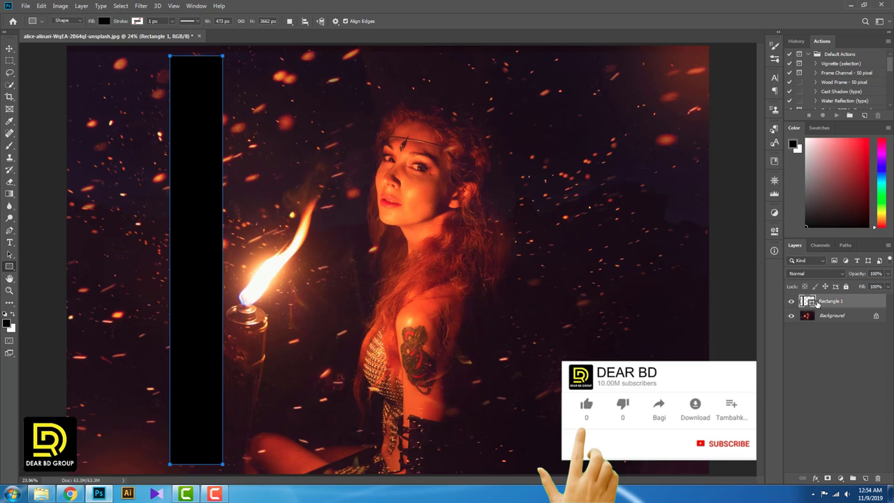
click(816, 479)
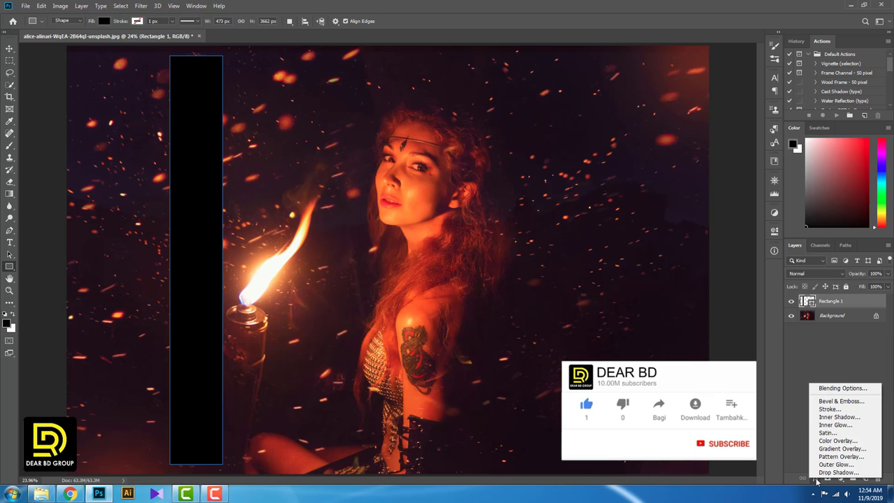
Give Rectangle 1 a 15 px grey (7d7373) inside stroke at 88% opacity.
click(828, 388)
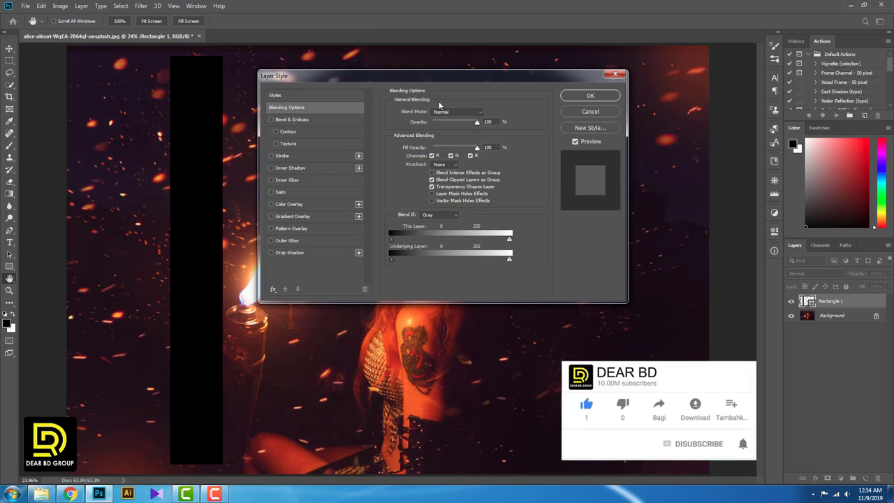
drag(433, 82, 705, 81)
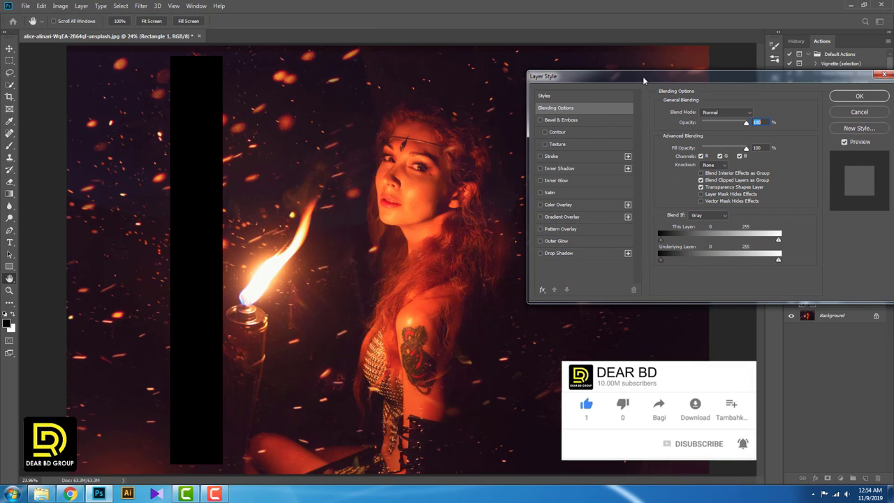
click(551, 156)
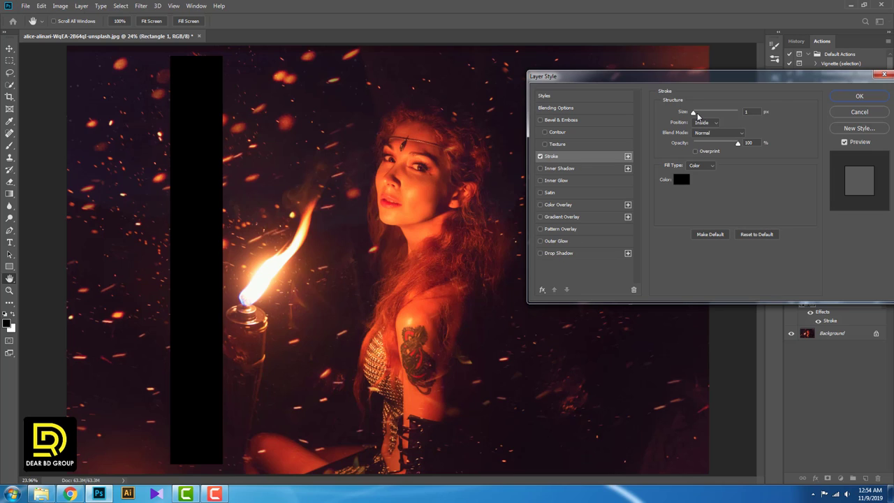
mouse_move(697, 115)
mouse_down()
mouse_move(708, 114)
mouse_move(700, 113)
mouse_up()
click(682, 179)
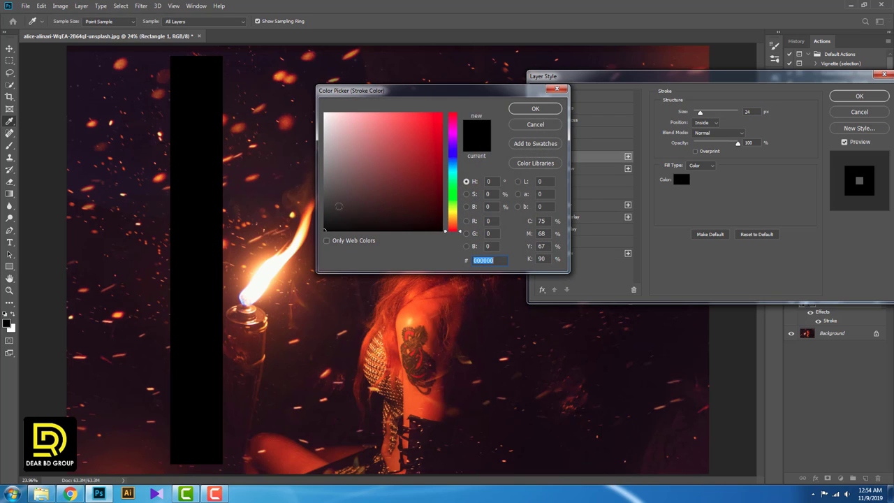
click(331, 195)
click(328, 185)
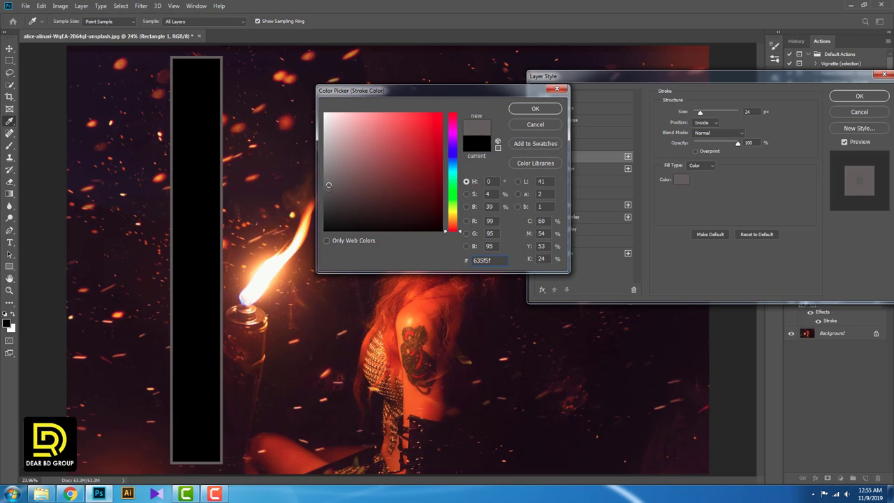
click(327, 174)
click(524, 110)
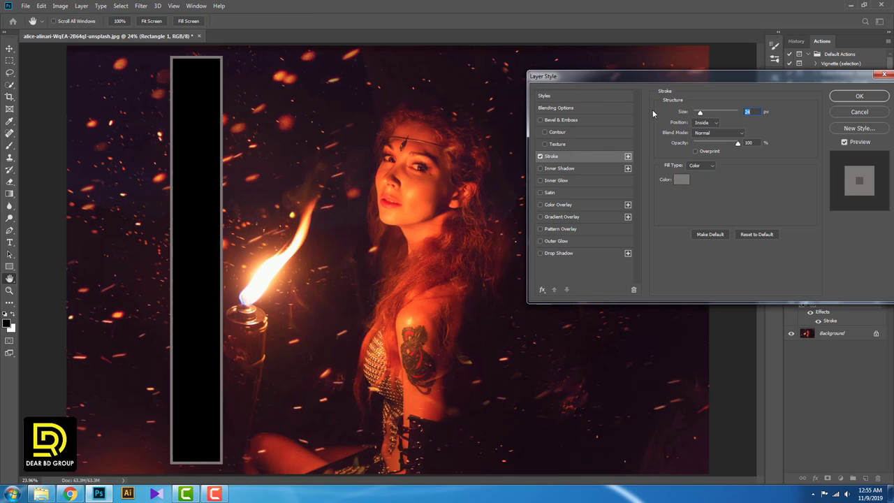
text(15)
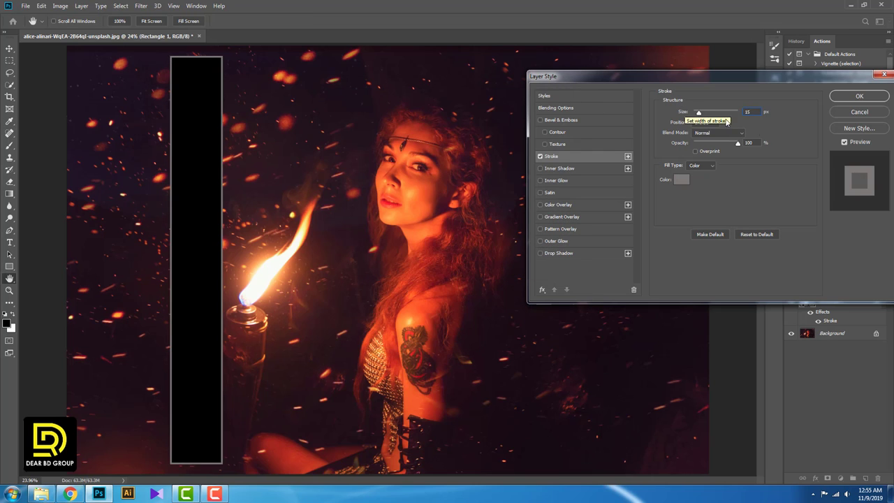
click(727, 142)
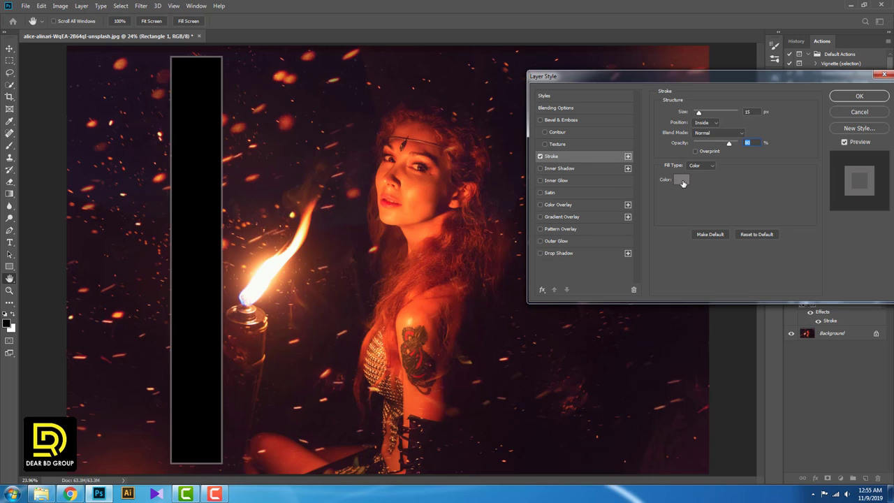
Add a light grey (#a5a5a5) drop shadow, 14 px distance, 21 px size, and apply the style.
click(549, 254)
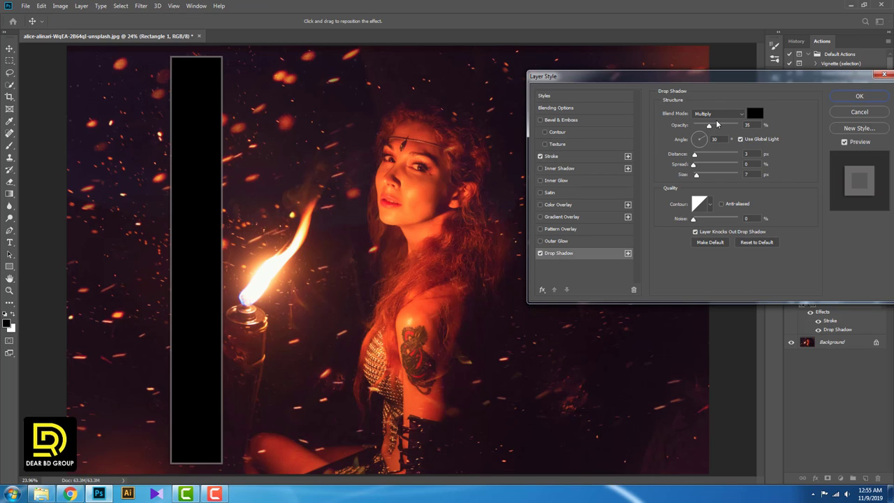
click(755, 114)
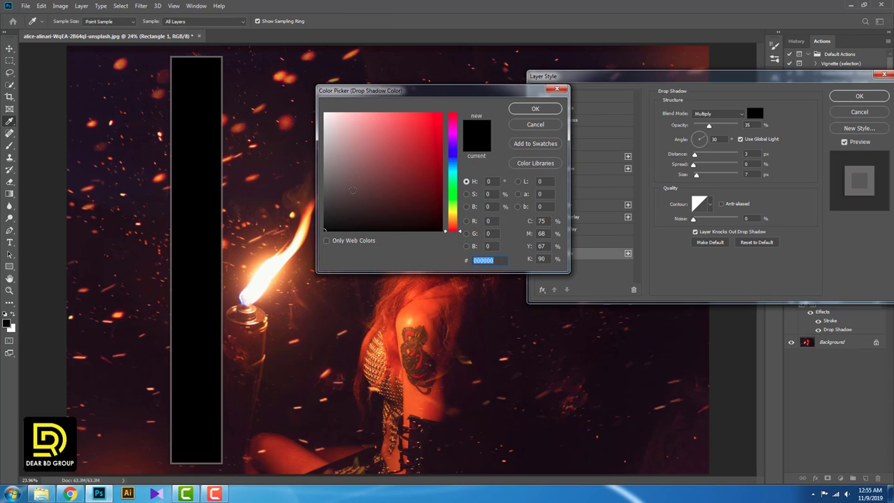
drag(353, 190, 323, 206)
click(535, 109)
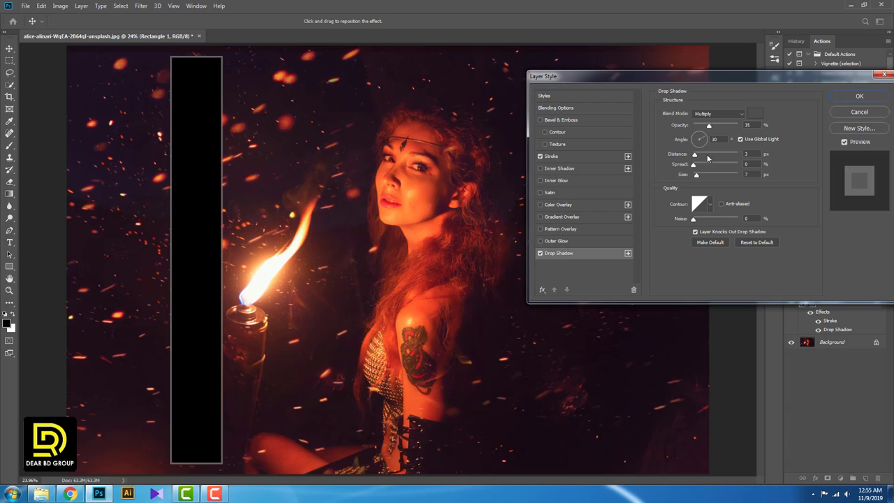
click(696, 155)
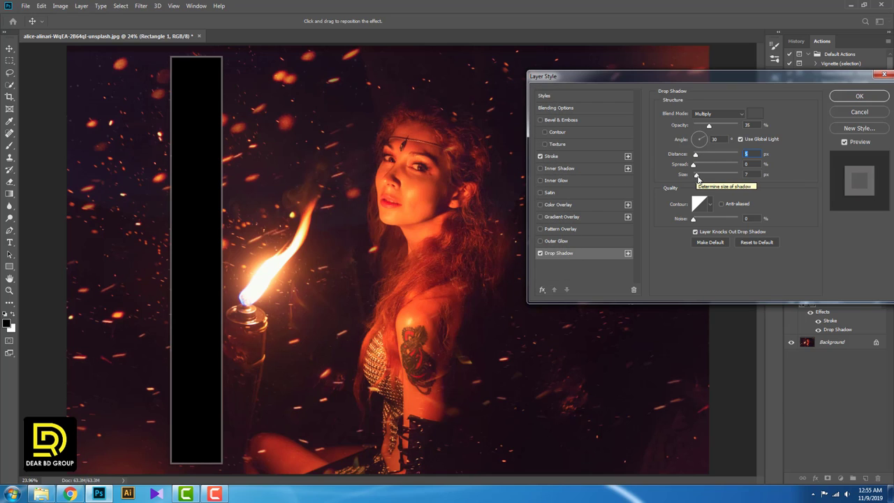
drag(701, 177, 704, 157)
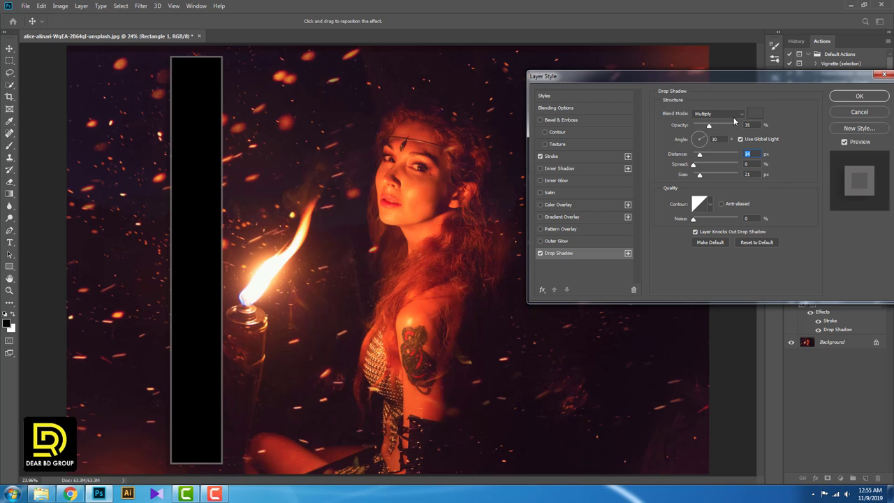
click(755, 113)
click(322, 148)
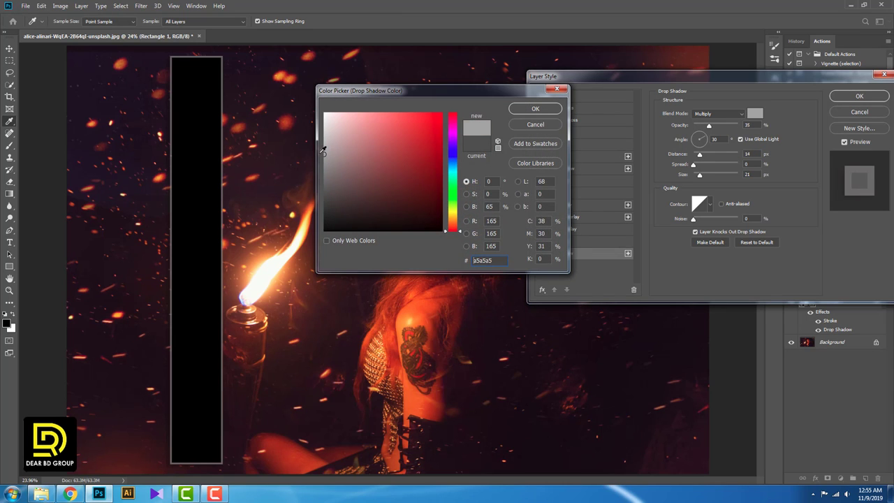
click(535, 109)
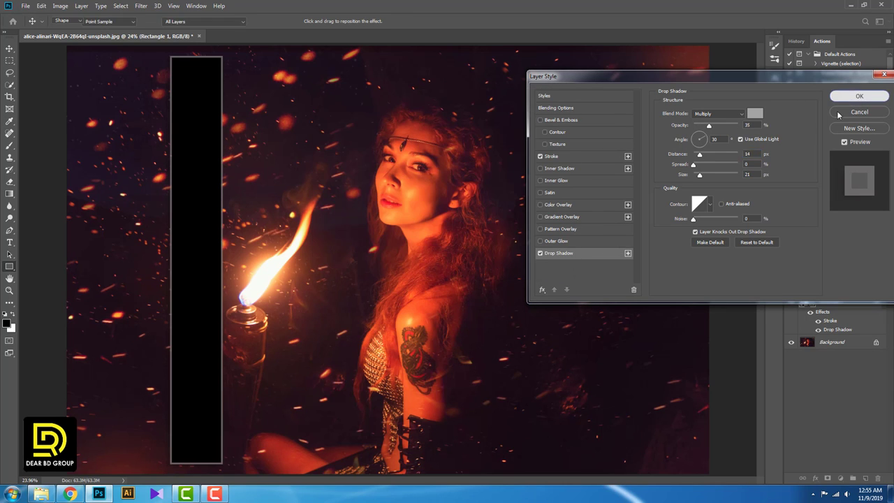
click(857, 97)
Duplicate the styled strip into copies spaced out to its right.
click(10, 48)
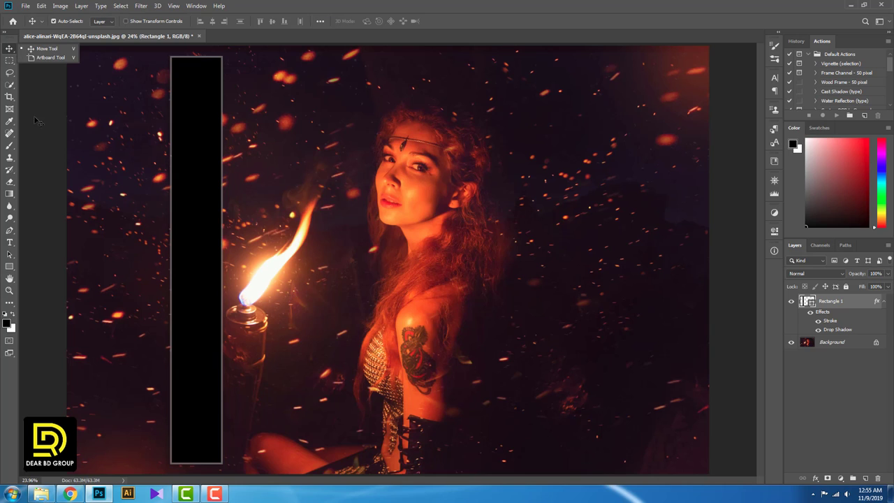
click(40, 126)
click(196, 197)
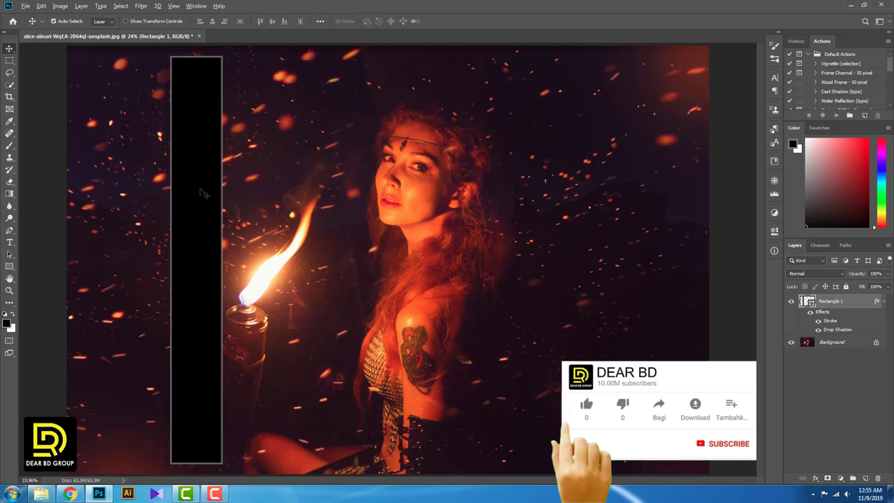
mouse_move(203, 192)
mouse_down()
mouse_move(329, 209)
mouse_move(455, 274)
mouse_move(520, 281)
mouse_up()
key(ctrl+j)
key(ctrl+j)
key(ctrl+j)
key(ctrl+j)
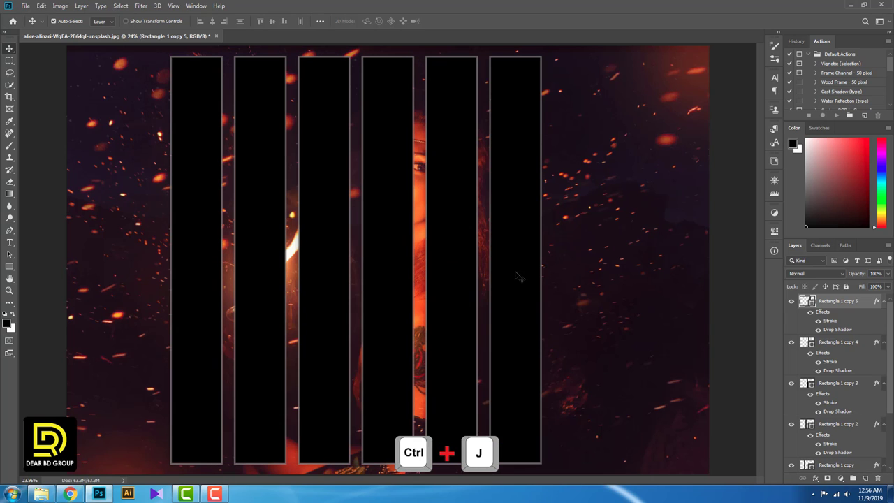
Select all six strip layers and shift them right to centre them on the portrait.
scroll(844, 412, down, 3)
shift+click(835, 424)
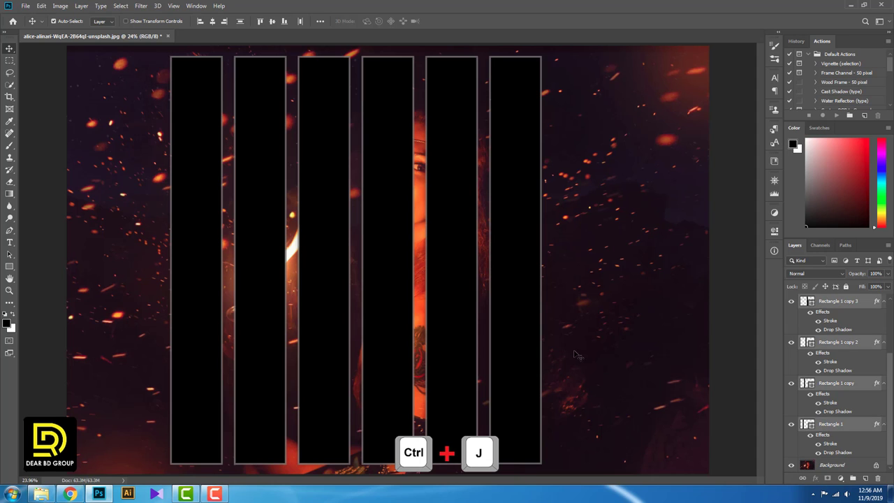
drag(212, 263, 258, 264)
click(52, 240)
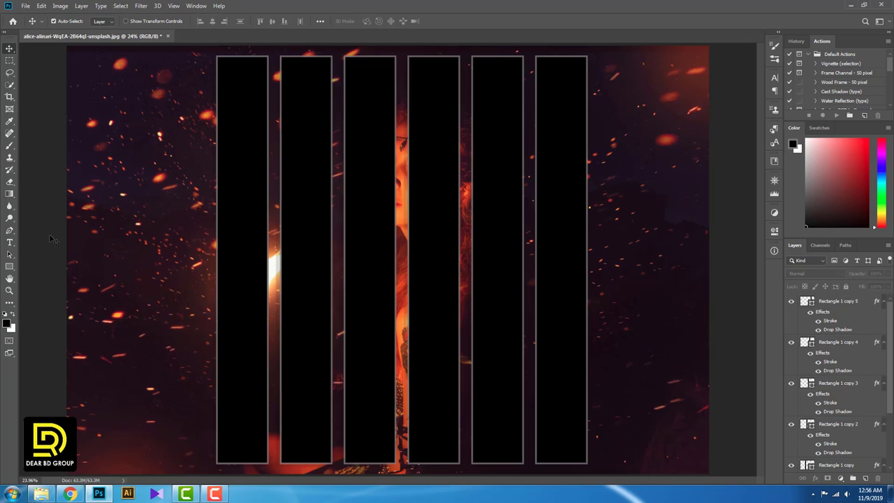
scroll(849, 405, down, 3)
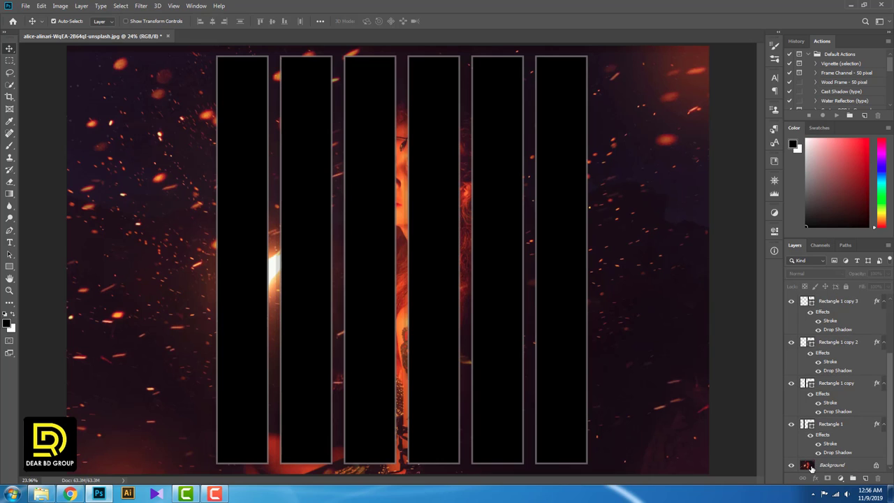
Duplicate the Background layer and place the copy directly above Rectangle 1.
click(812, 467)
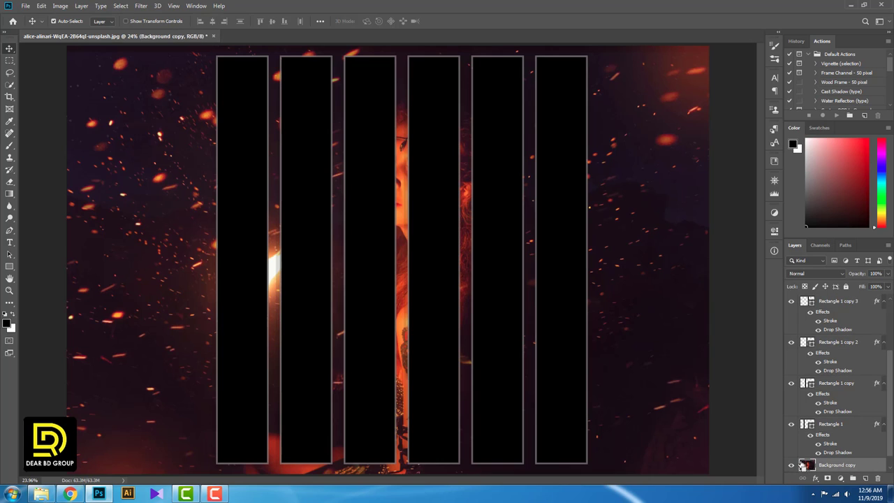
key(ctrl+j)
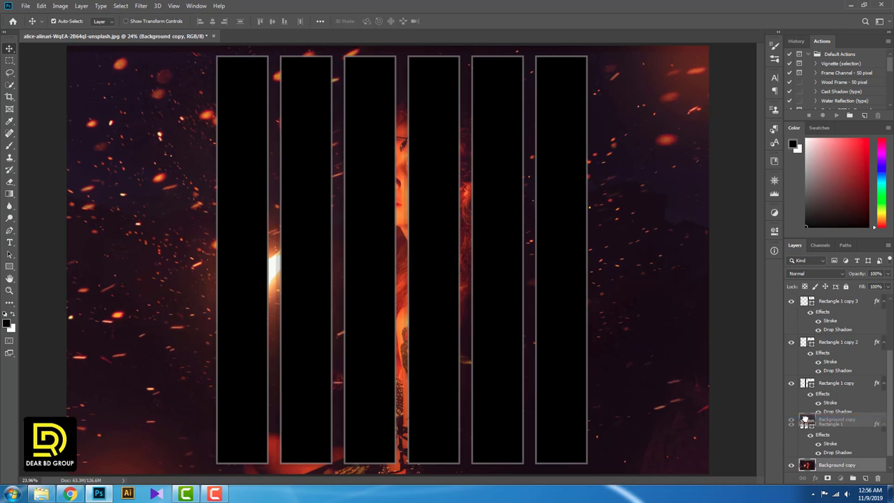
drag(807, 467, 809, 427)
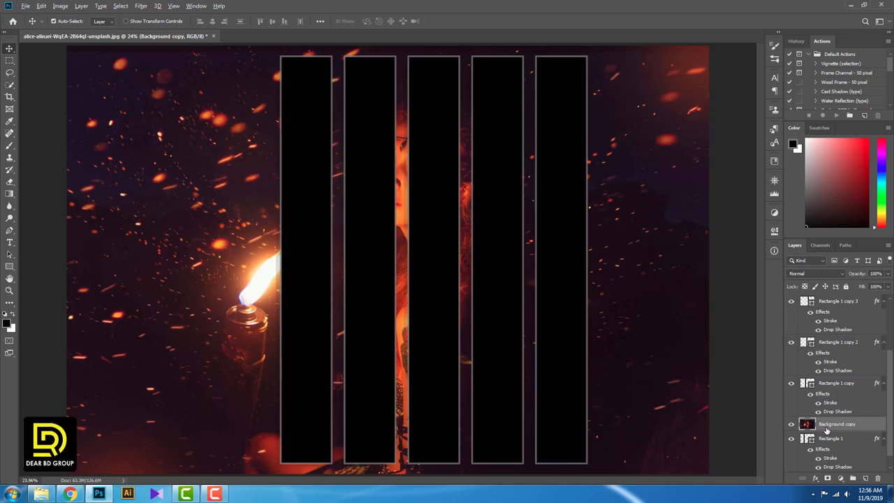
key(ctrl+j)
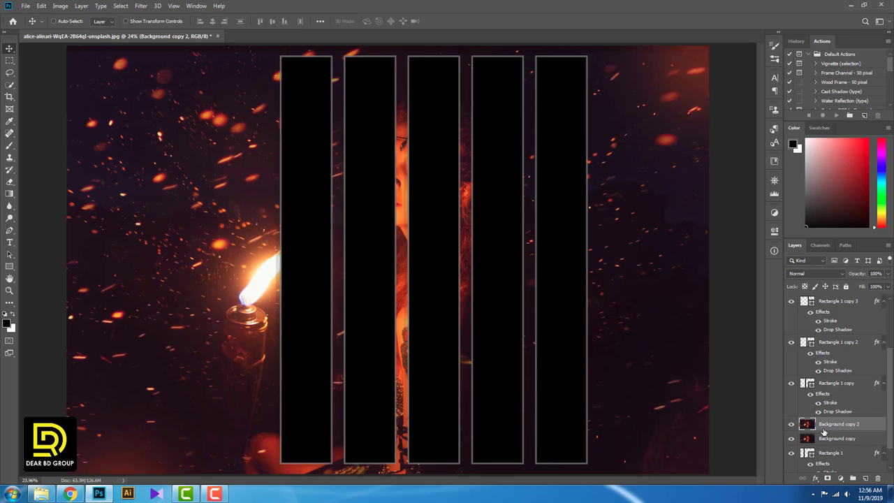
key(z)
key(Delete)
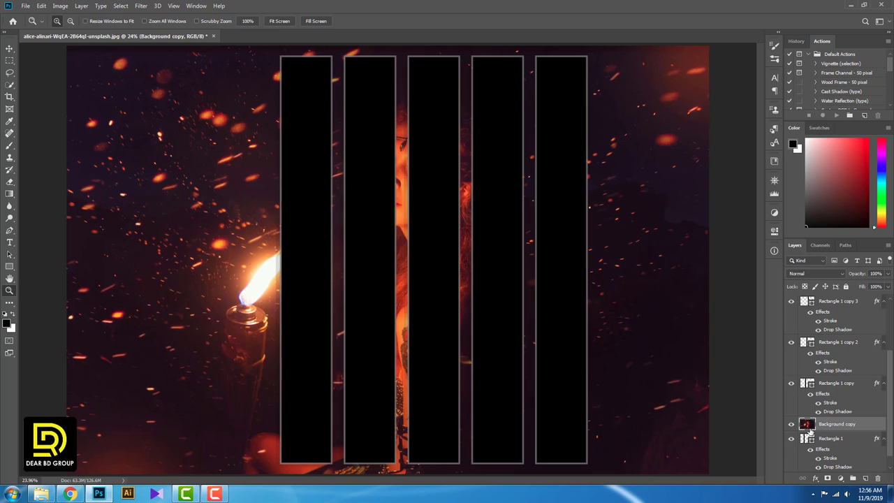
Clip Background copy into Rectangle 1 and bring up New Layer for the Background.
key(alt)
alt+click(816, 432)
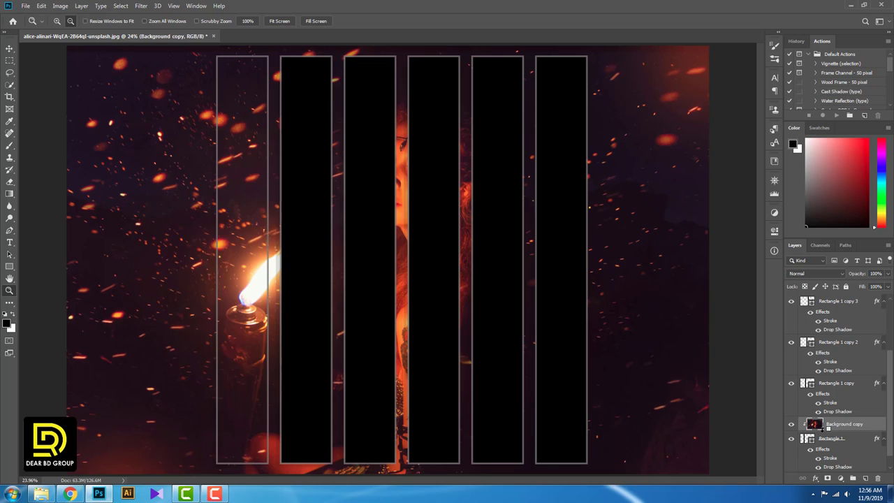
scroll(812, 432, down, 1)
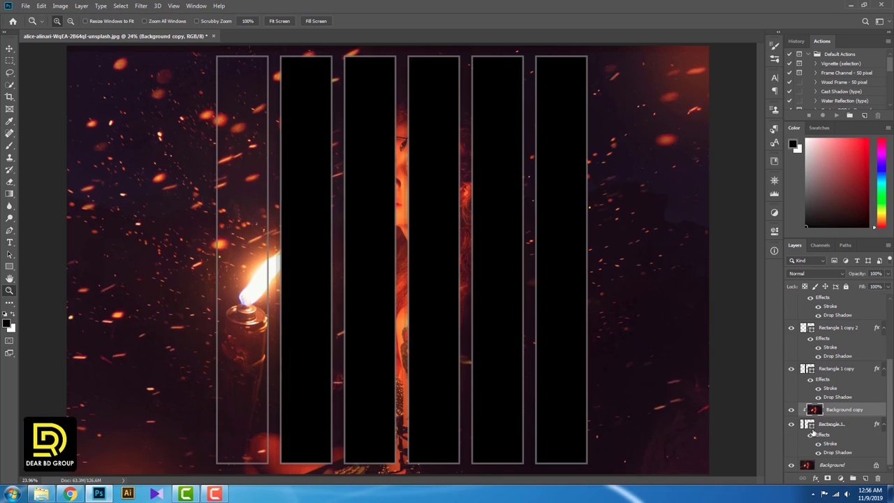
double_click(811, 466)
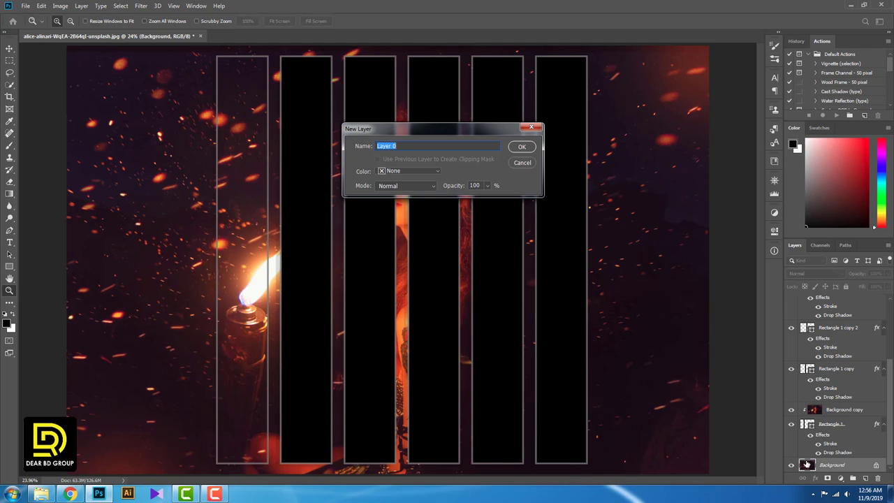
Cancel the Layer 0 conversion and clip Background copy 2 into Rectangle 1 copy.
click(807, 466)
click(523, 163)
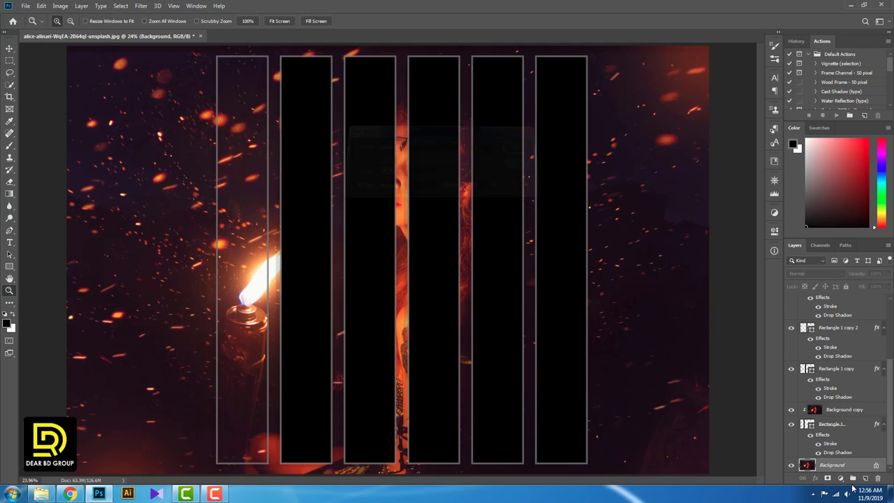
key(ctrl+j)
drag(814, 466, 809, 369)
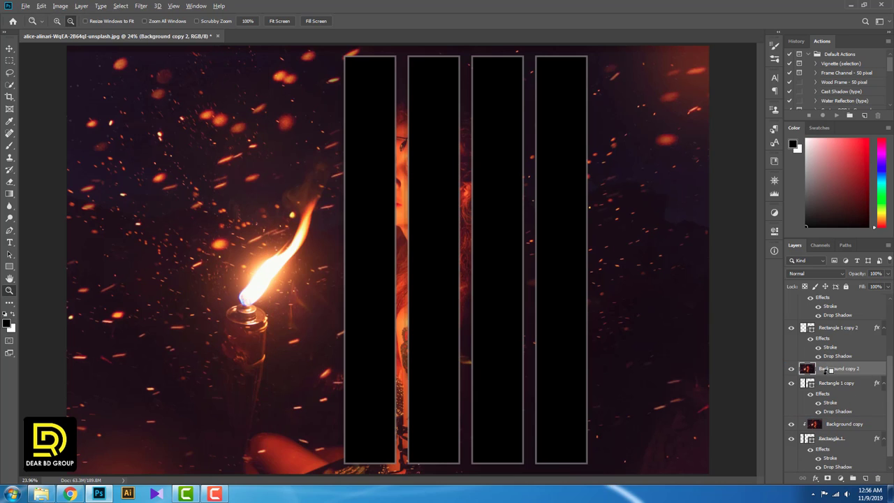
key(ctrl+j)
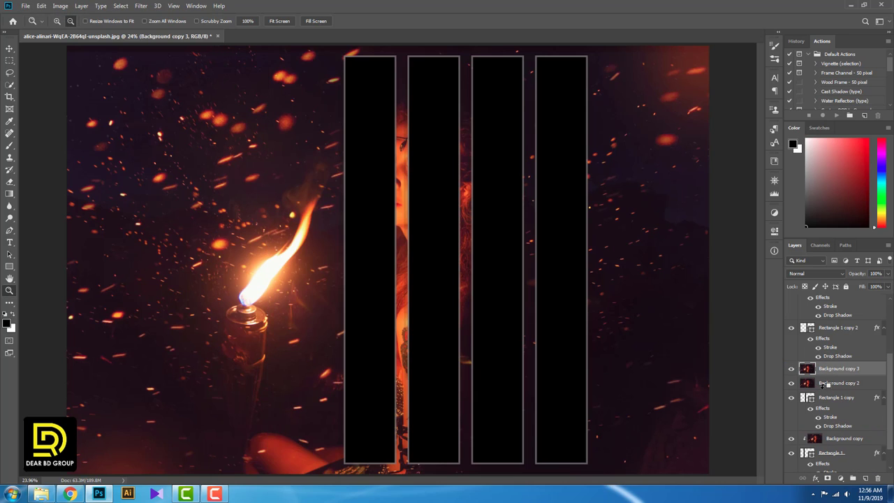
alt+click(813, 376)
Clip Background copies 3 and 4 into Rectangle 1 copy 2 and copy 3.
drag(810, 372, 811, 333)
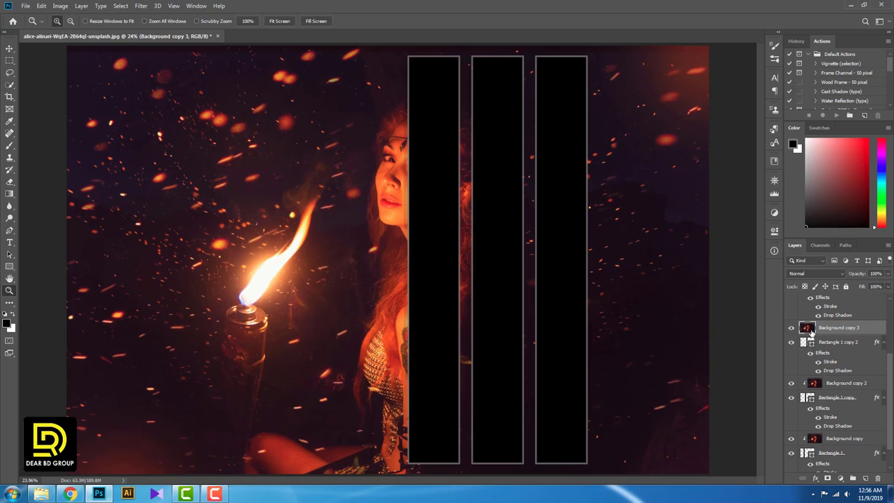
key(ctrl+j)
click(832, 344)
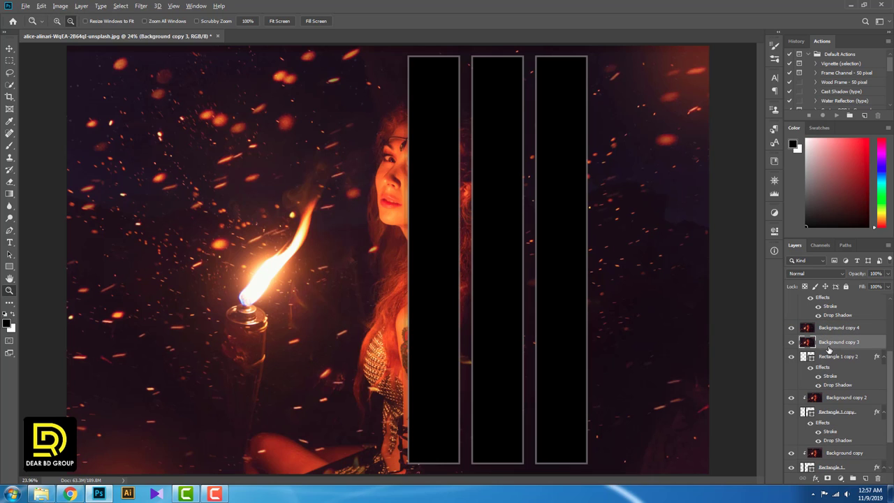
alt+click(831, 349)
scroll(829, 356, up, 1)
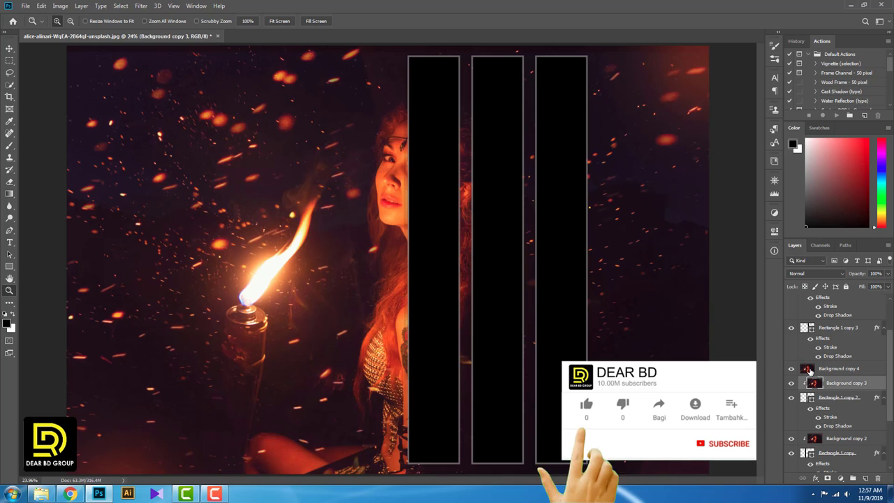
drag(809, 369, 807, 328)
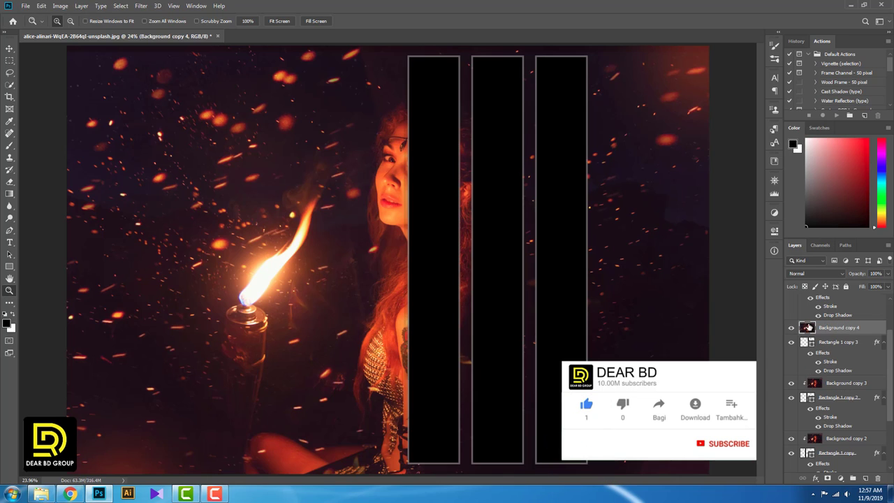
key(ctrl+j)
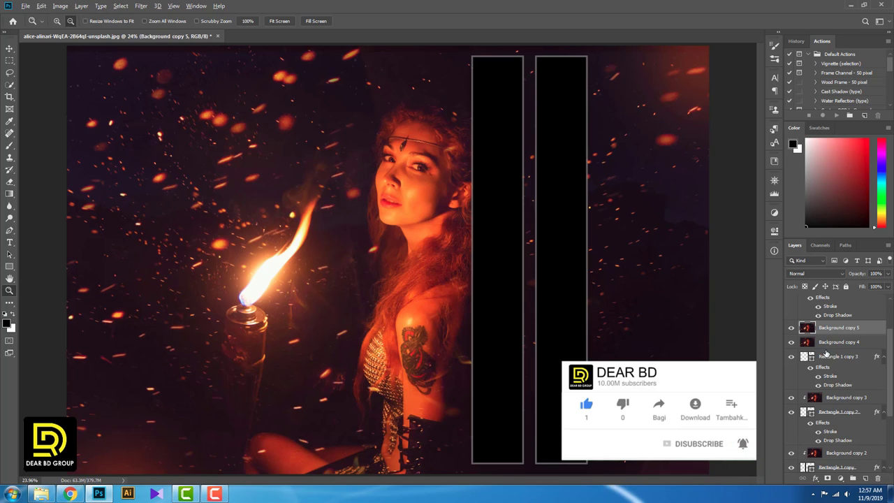
click(826, 348)
alt+click(827, 350)
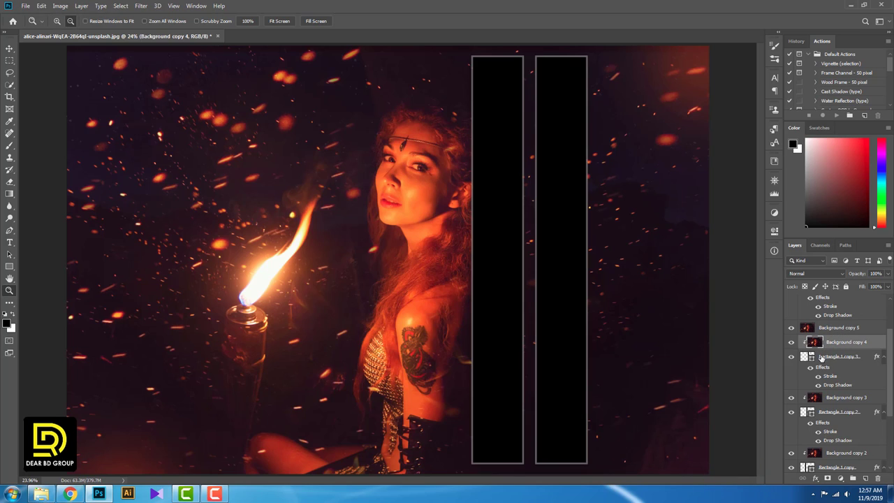
Clip Background copies 5 and 6 into the remaining two strips.
scroll(821, 359, up, 2)
drag(810, 370, 819, 331)
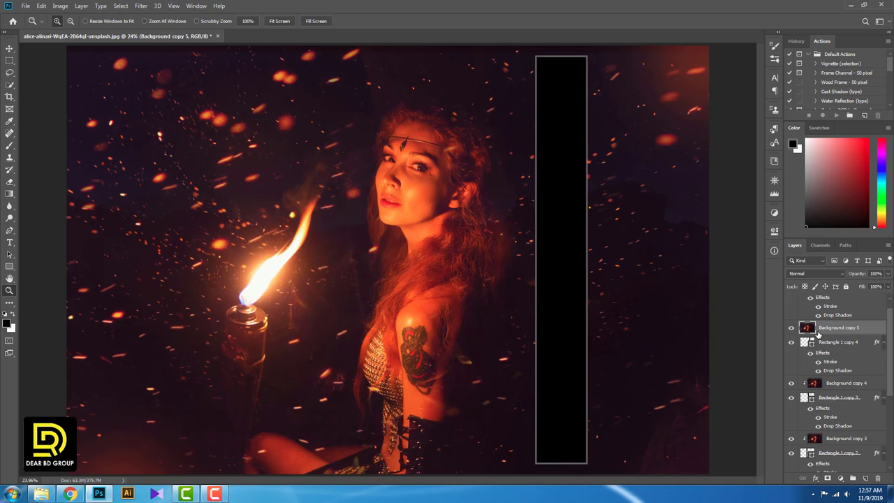
key(ctrl+j)
alt+click(819, 349)
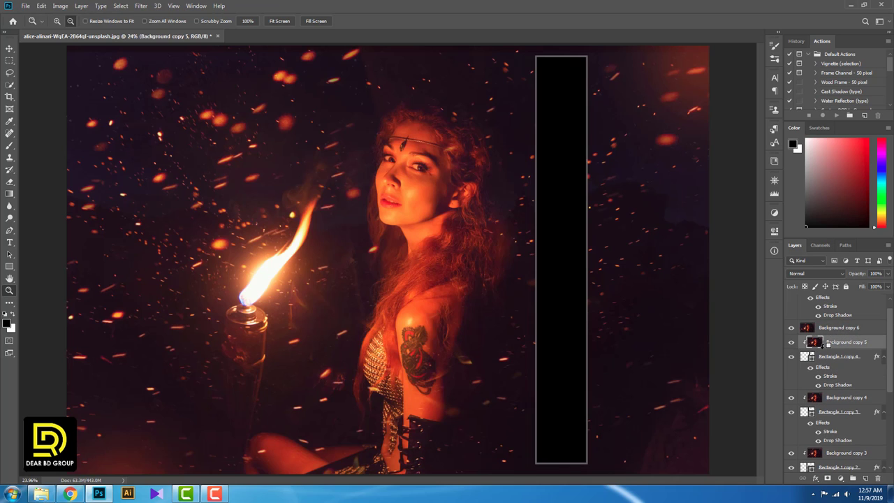
drag(813, 336, 829, 304)
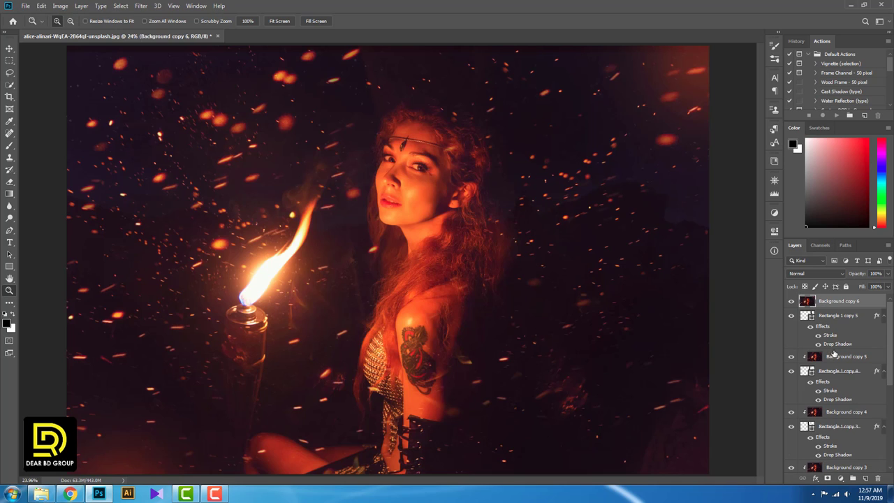
alt+click(834, 307)
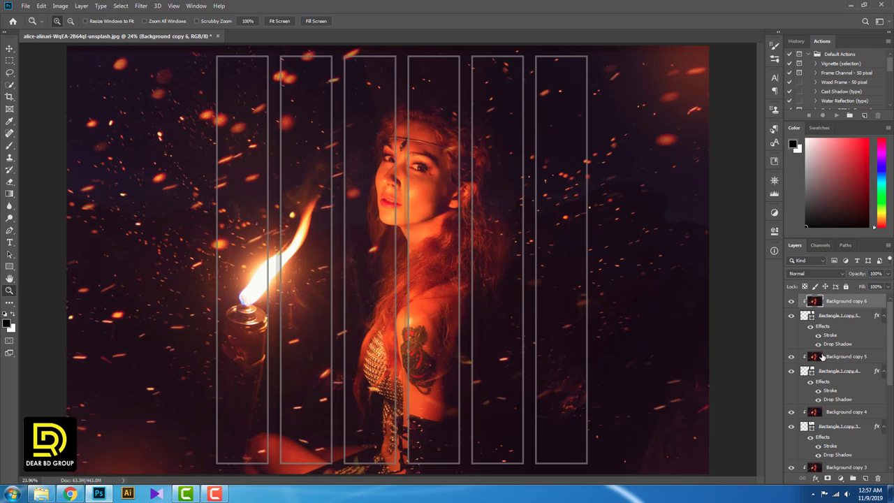
scroll(823, 356, down, 4)
scroll(822, 356, down, 2)
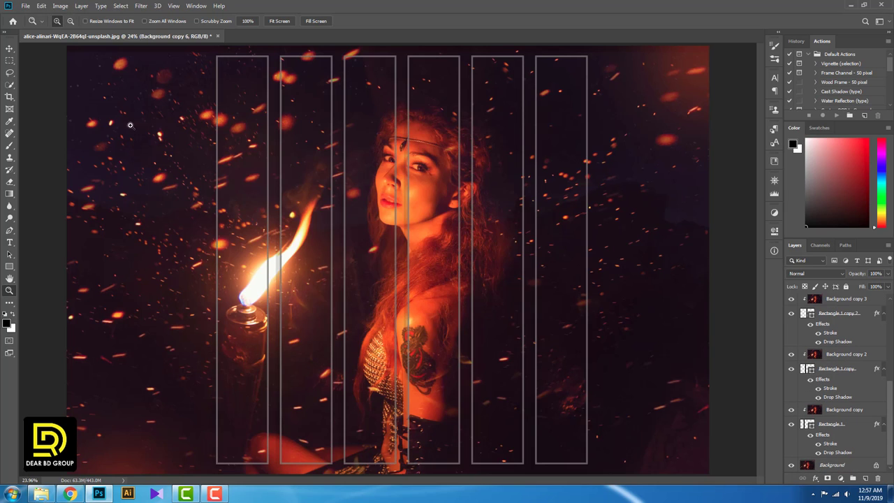
click(10, 48)
scroll(832, 359, up, 2)
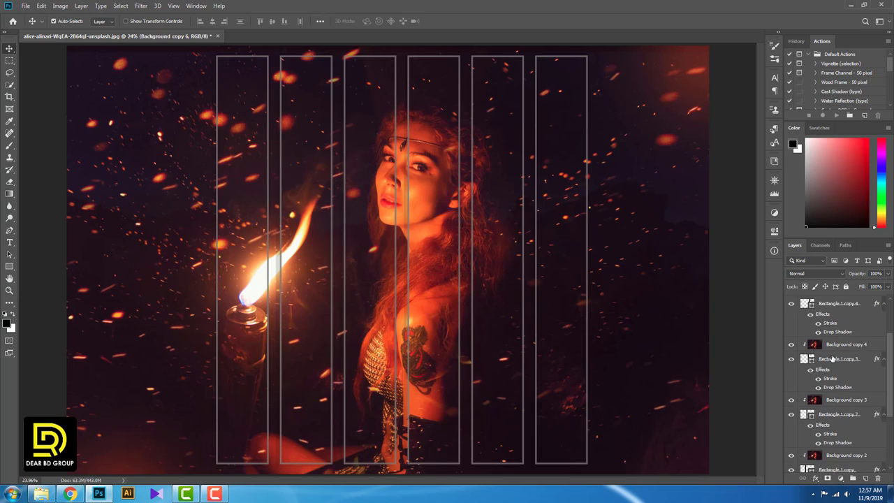
scroll(832, 360, down, 2)
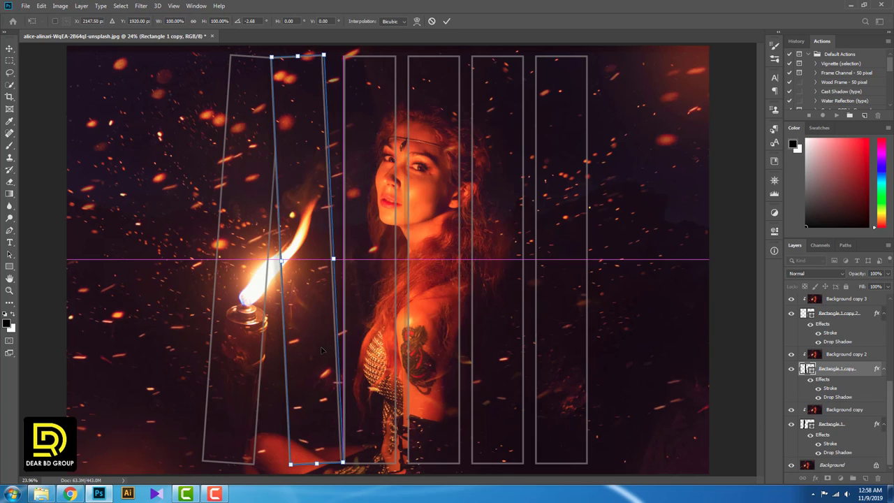
Nudge the tilted second strip left and shift the third strip's layers slightly right.
drag(340, 331, 332, 329)
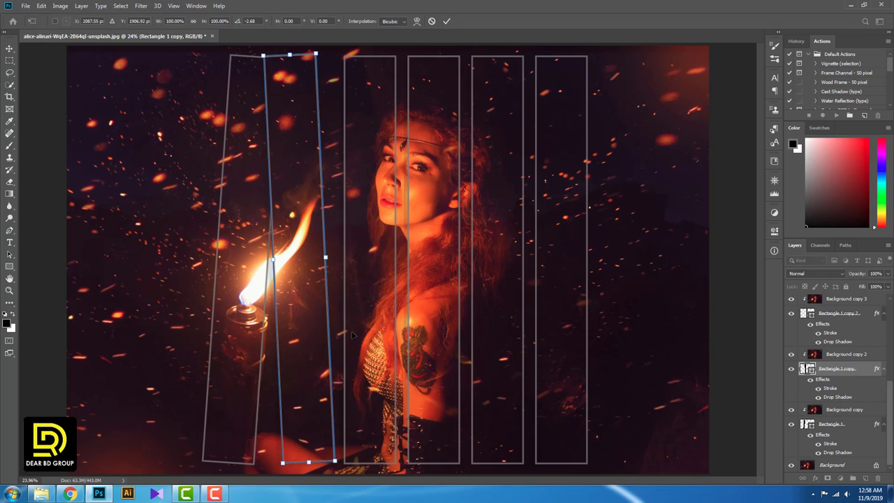
key(Return)
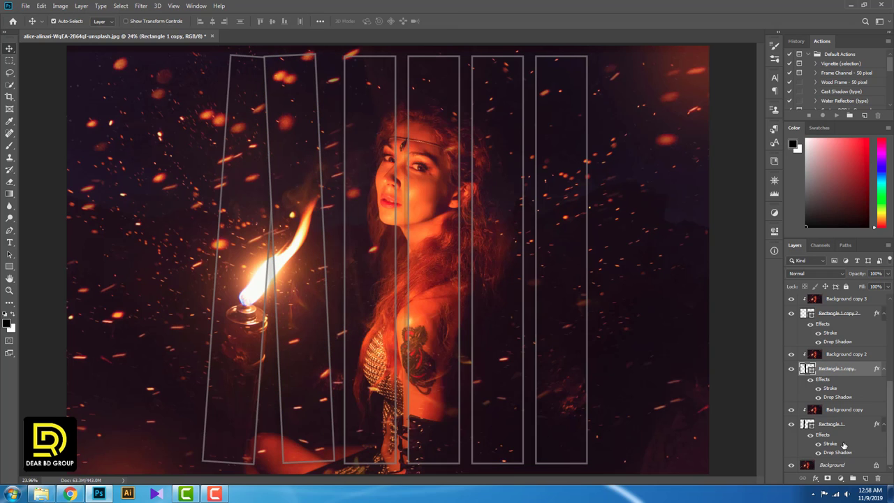
ctrl+click(844, 410)
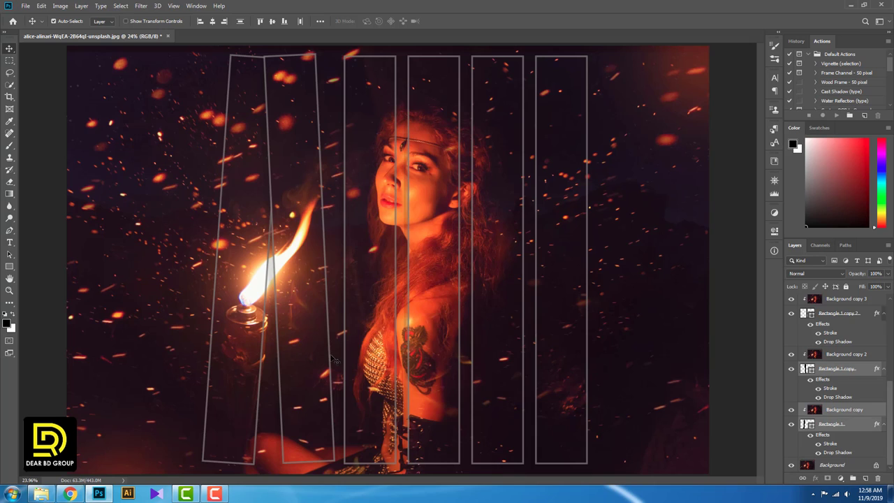
shift+click(334, 360)
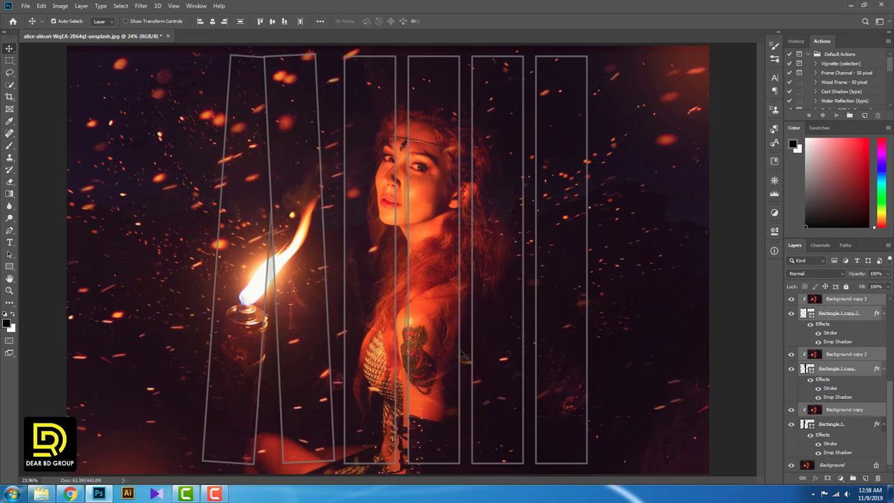
drag(464, 355, 277, 320)
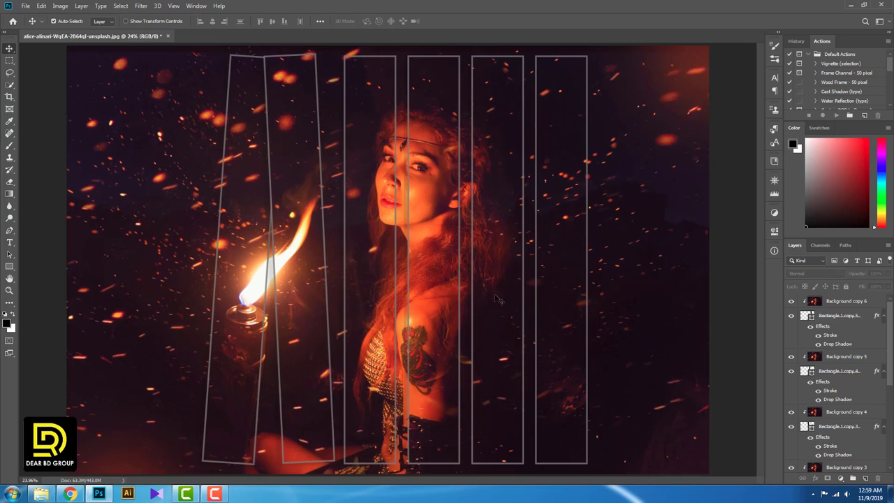
Tilt Rectangle 1 copy 4 slightly clockwise, about 3.76°.
click(478, 386)
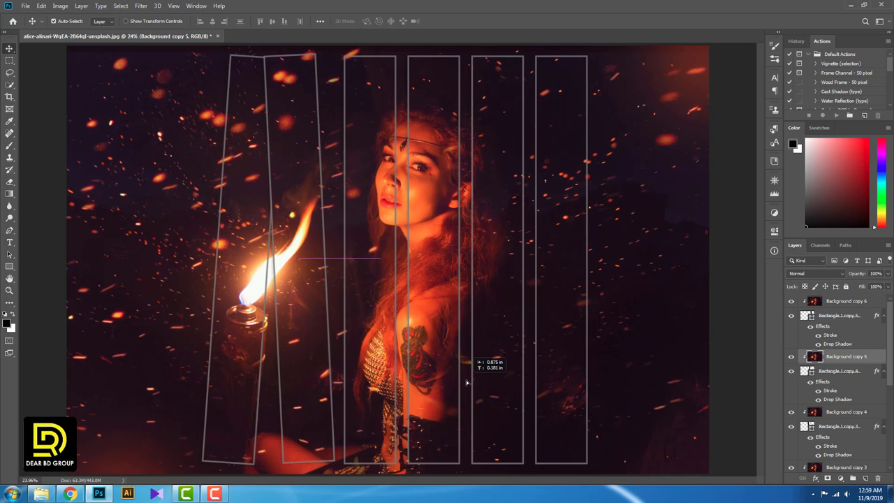
click(833, 373)
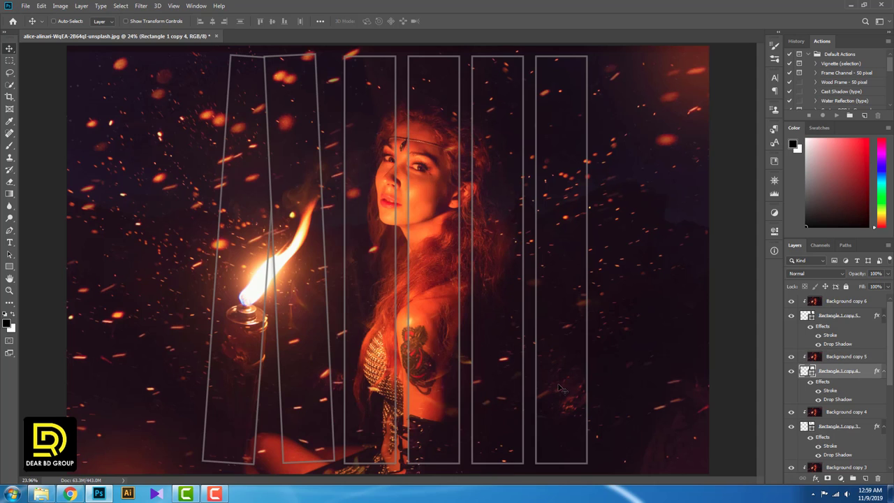
key(ctrl+t)
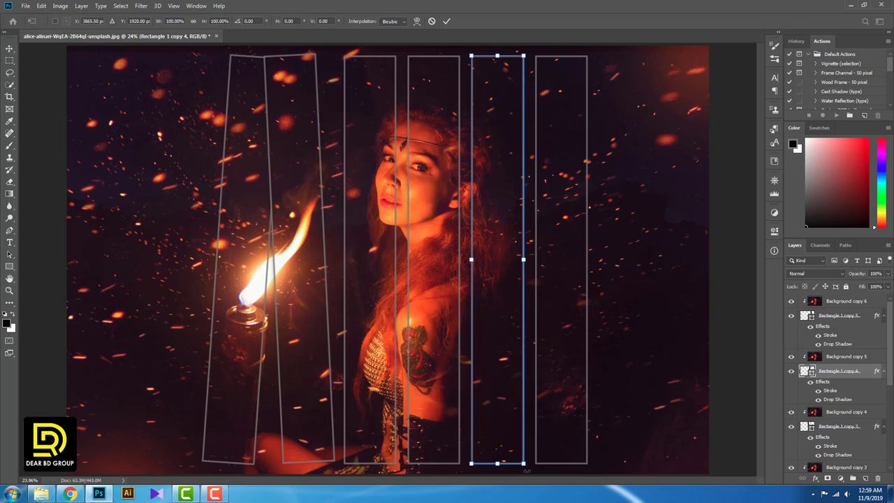
drag(527, 471, 513, 472)
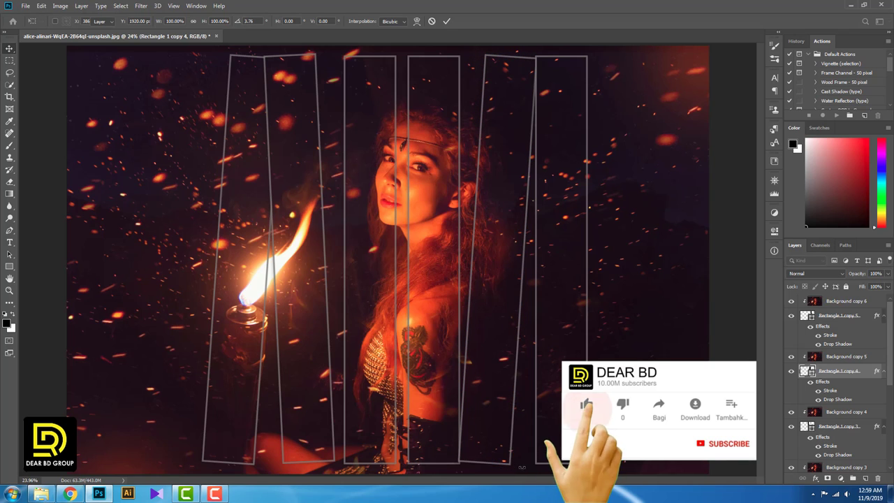
key(Return)
Tilt Rectangle 1 copy 2 about 2.73° and nudge it slightly right.
click(400, 319)
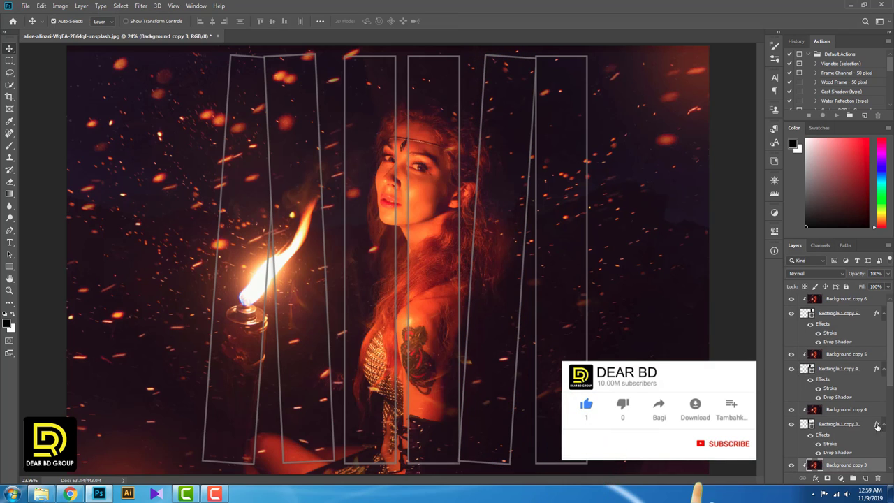
key(ctrl+t)
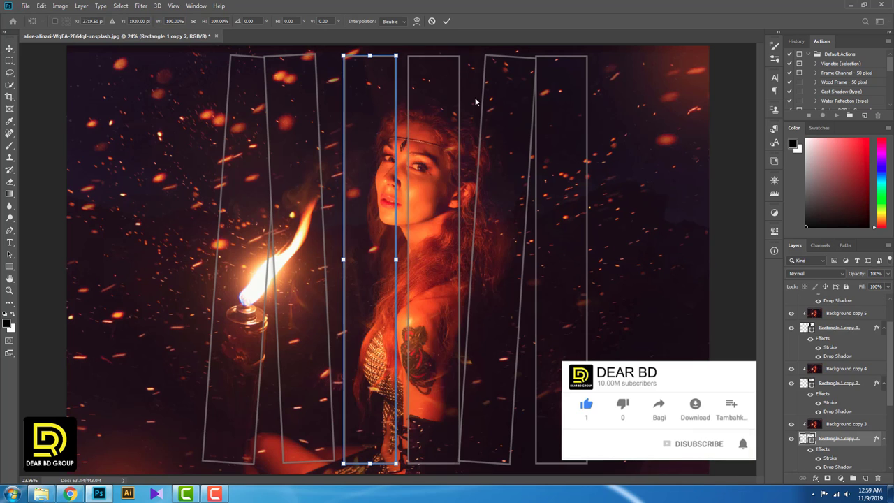
drag(411, 46, 415, 52)
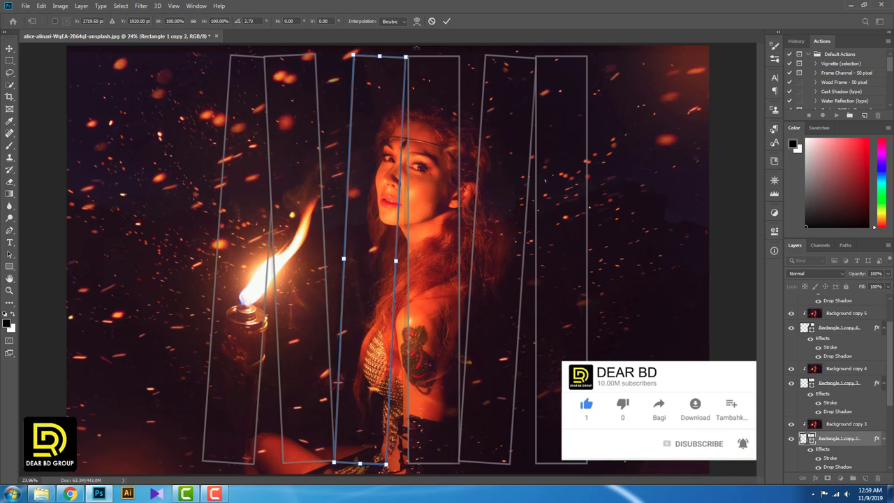
key(Return)
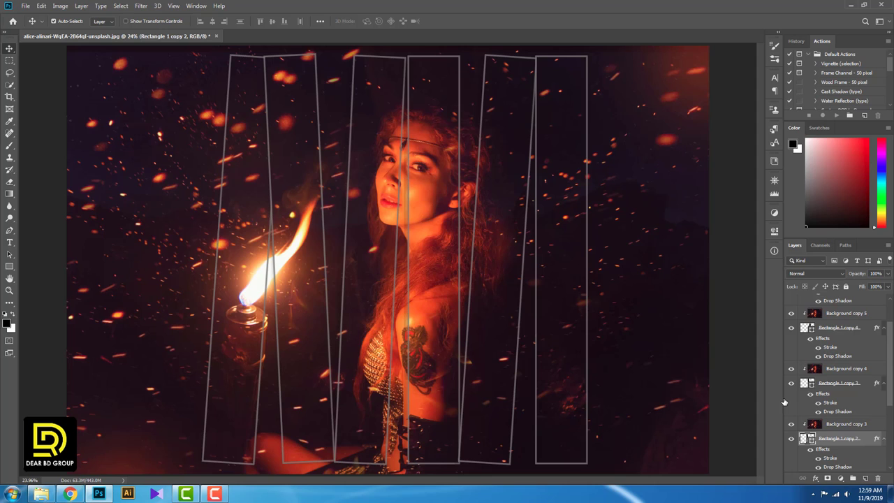
key(shift+Right)
key(shift+Right)
key(shift+Right)
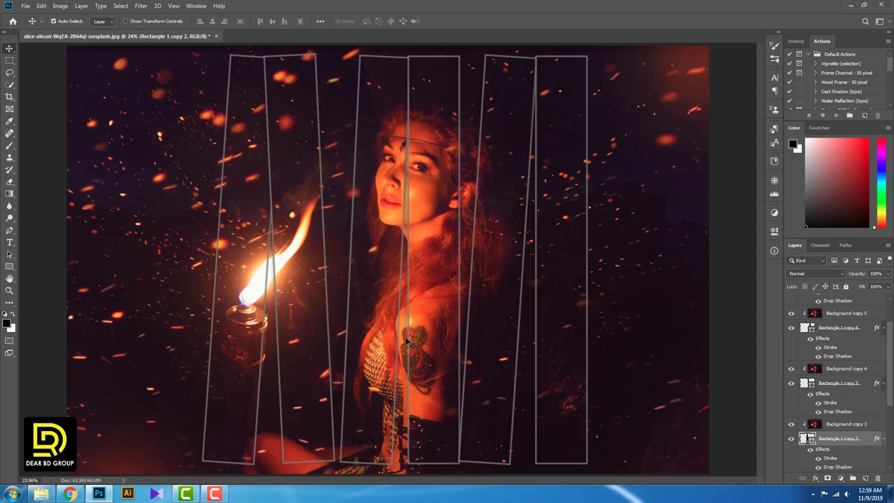
key(shift+Right)
Nudge the second and leftmost strips to the right with Shift+arrow keys.
scroll(793, 447, down, 1)
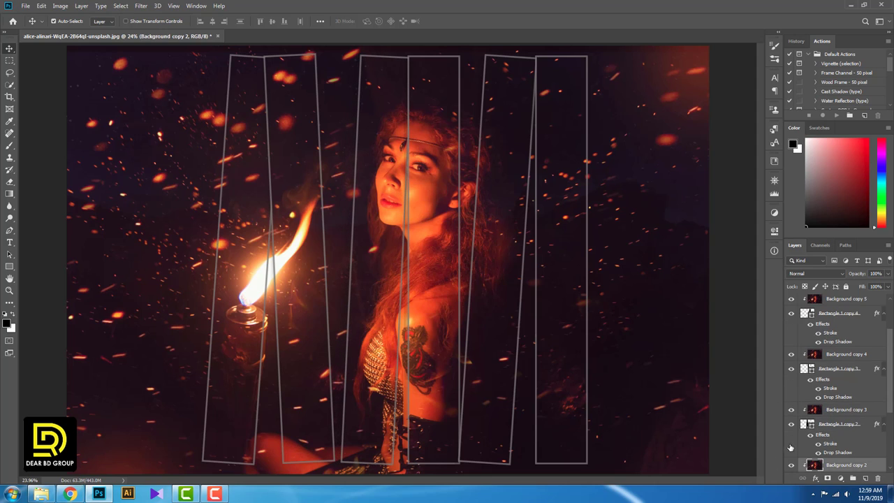
scroll(793, 447, down, 1)
click(845, 457)
key(shift+Right)
key(shift+Right)
key(shift+Right)
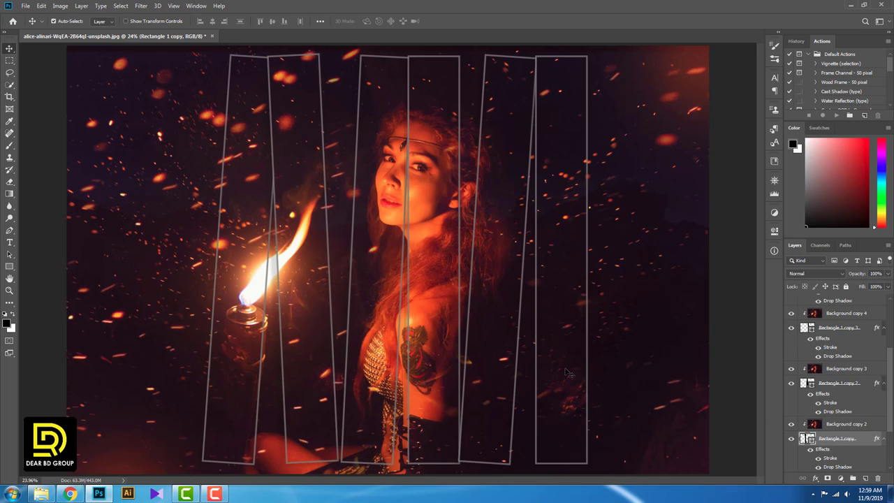
key(shift+Right)
key(shift+Right)
key(shift+Right)
key(shift+Right)
key(shift+Right)
key(shift+Right)
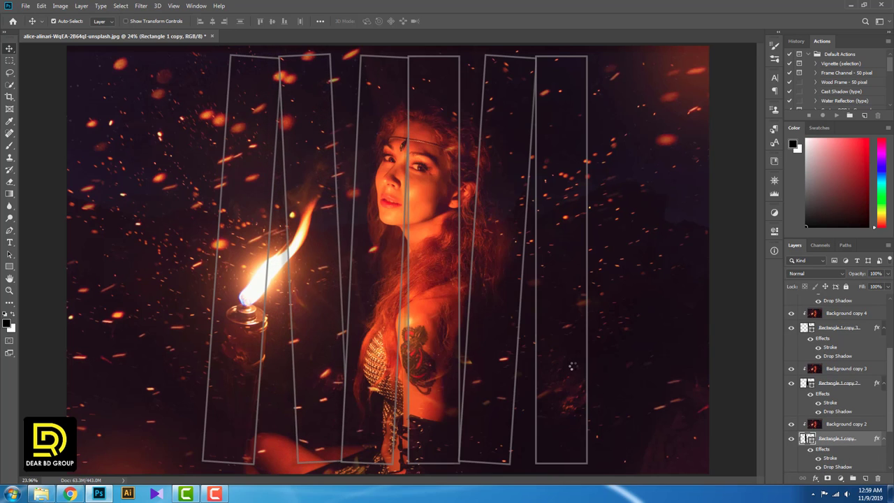
key(shift+Right)
key(shift+Right)
key(shift+Right)
key(shift+Right)
scroll(881, 438, down, 1)
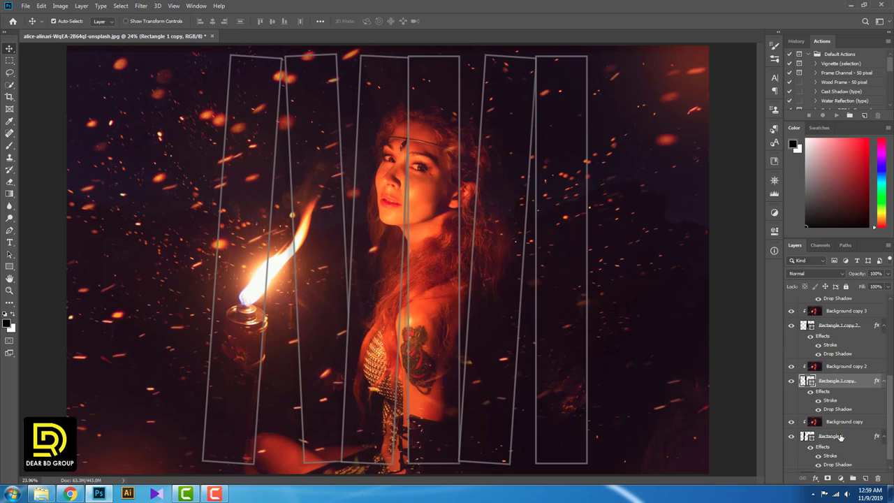
click(841, 437)
key(shift+Right)
key(shift+Right)
key(shift+Right)
key(shift+Right)
key(shift+Right)
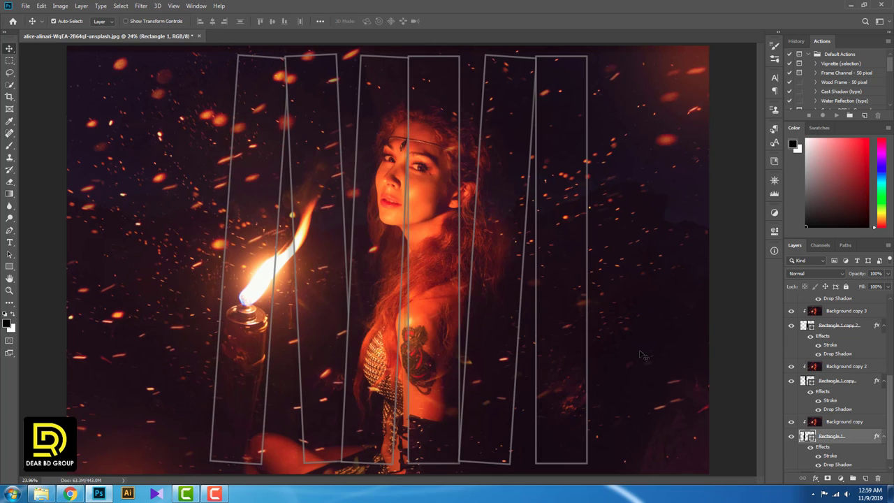
key(shift+Right)
key(shift+Right)
key(shift+Right)
key(shift+Right)
key(shift+Right)
key(alt+period)
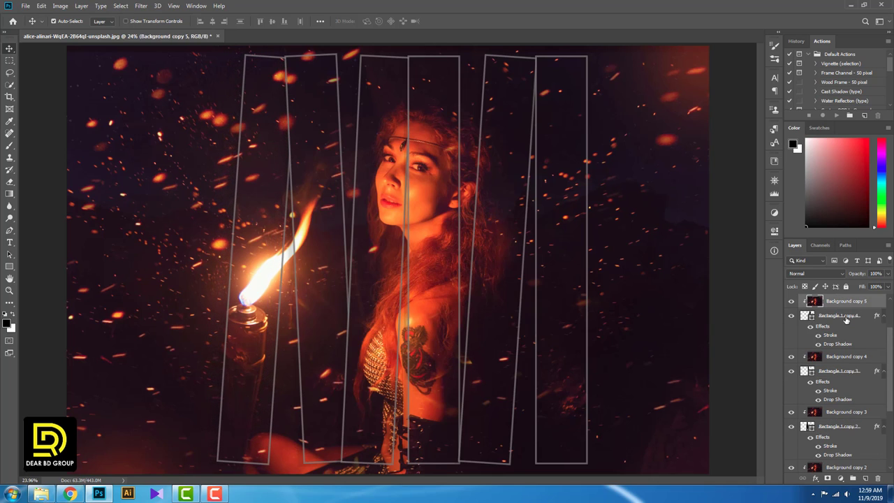
Duplicate a strip with its clipped photo and nudge the fifth and sixth strips left.
click(847, 318)
key(shift+Left)
key(shift+Left)
key(shift+Left)
key(shift+Left)
key(shift+Left)
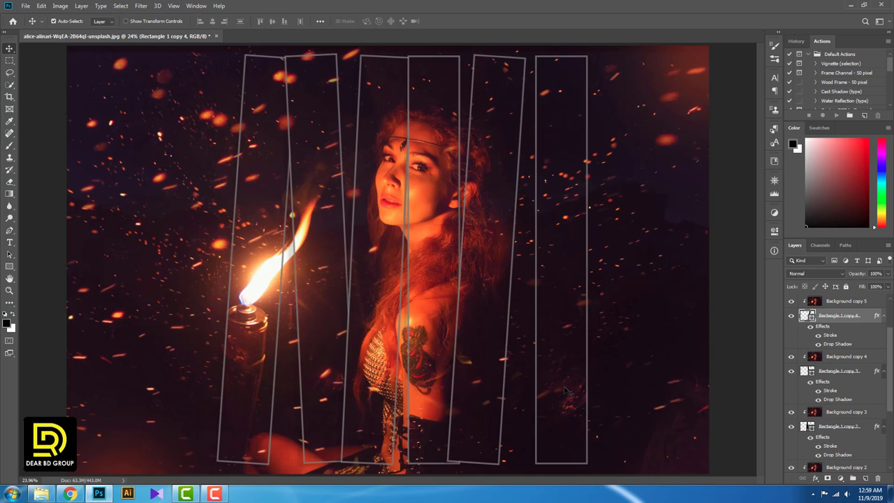
key(ctrl+j)
click(848, 319)
key(shift+Left)
key(shift+Left)
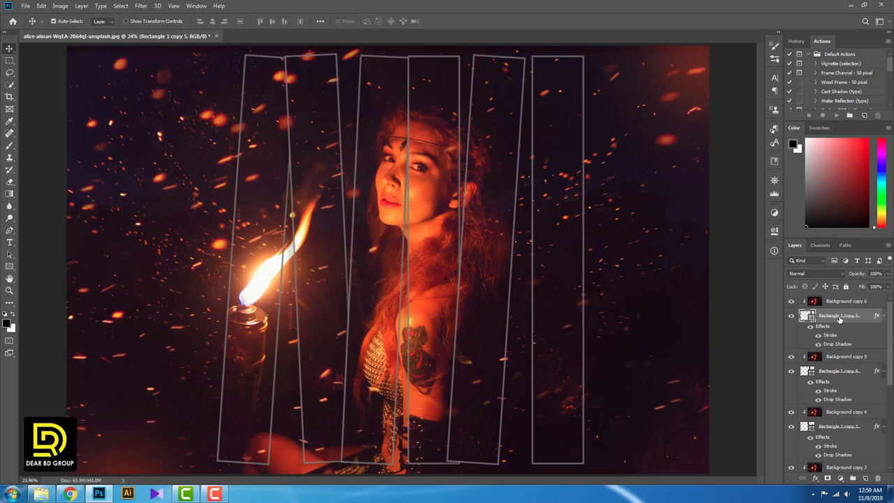
key(shift+Left)
key(shift+Left)
key(shift+Left)
key(shift+Left)
key(shift+Left)
key(shift+Left)
key(shift+Left)
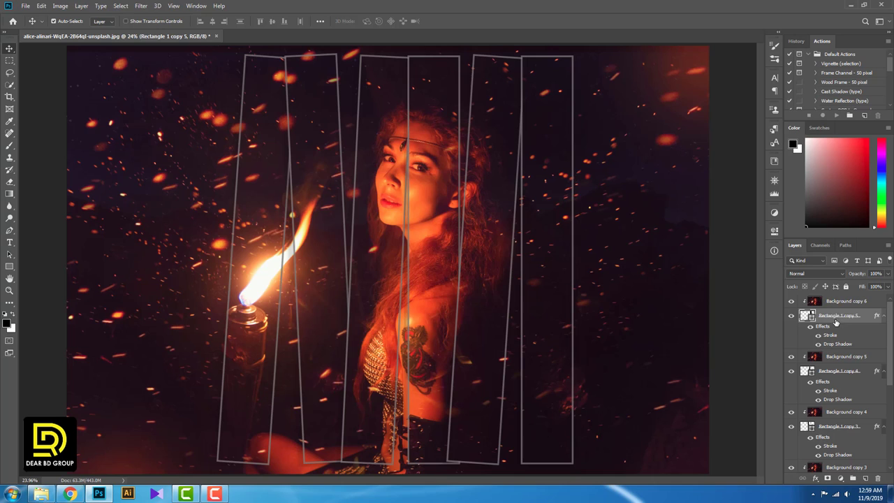
click(846, 303)
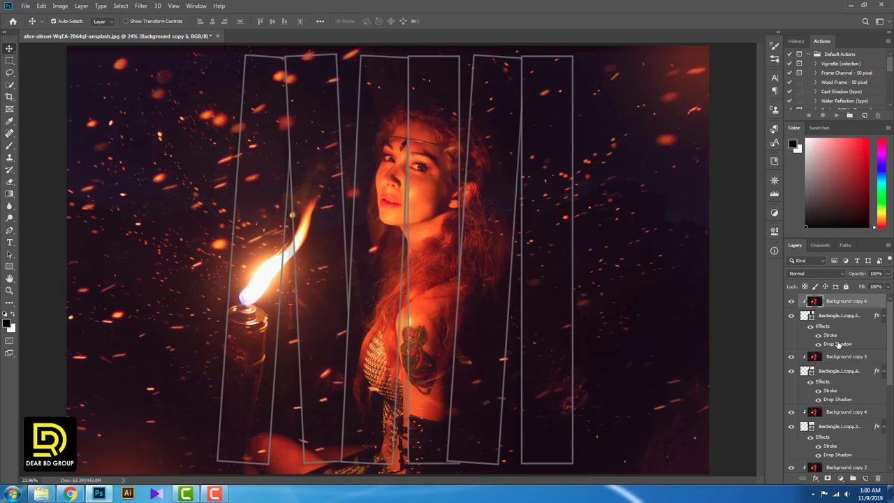
scroll(840, 410, down, 3)
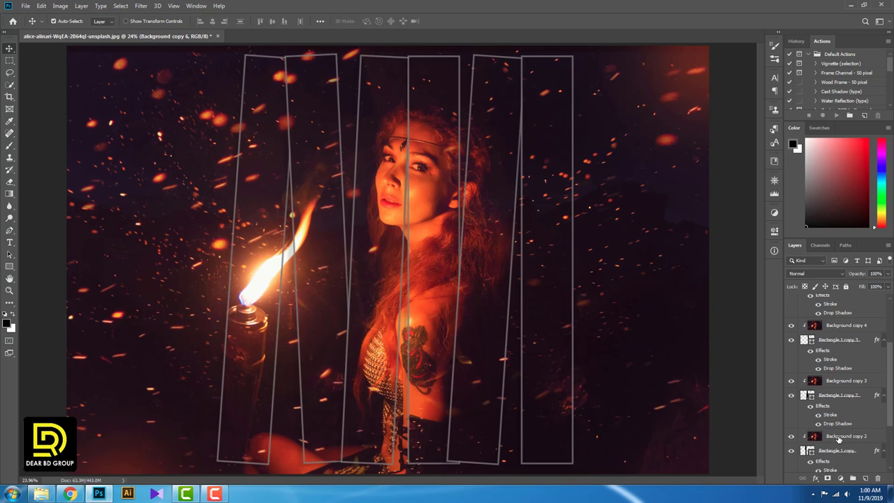
scroll(840, 439, down, 1)
scroll(846, 437, down, 2)
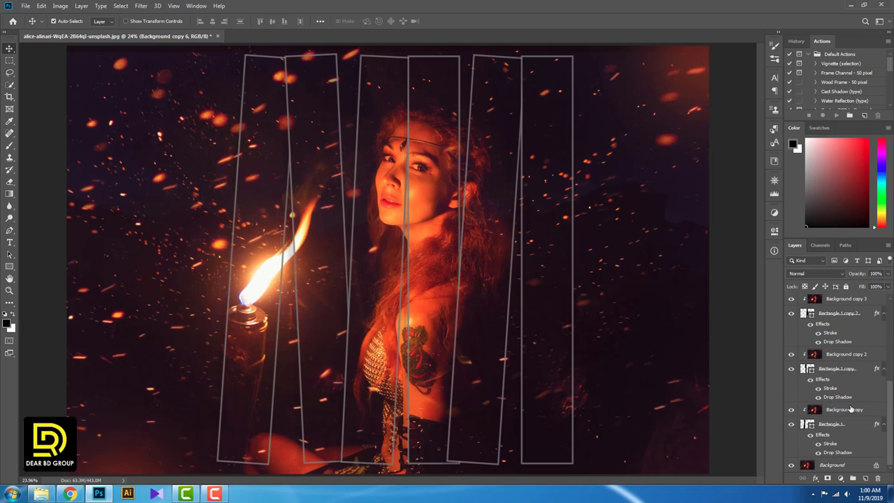
Free-transform all strip and photo layers together down to roughly 87% × 83%.
shift+click(853, 427)
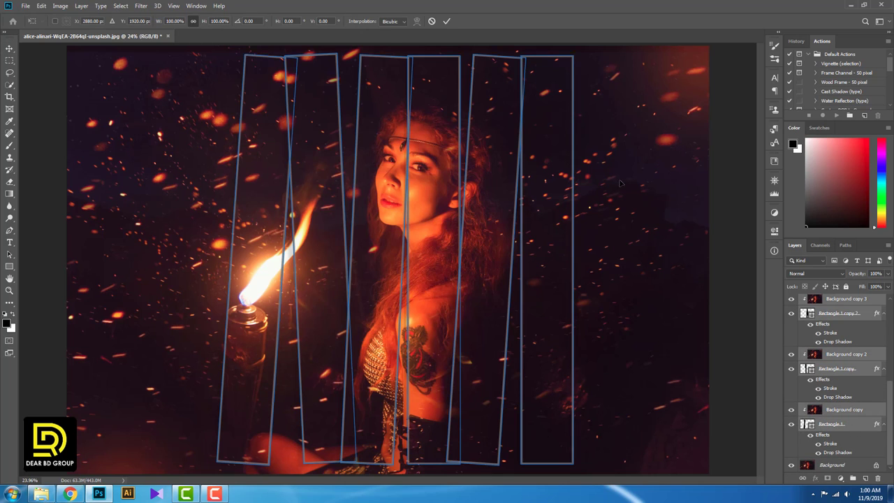
key(ctrl+t)
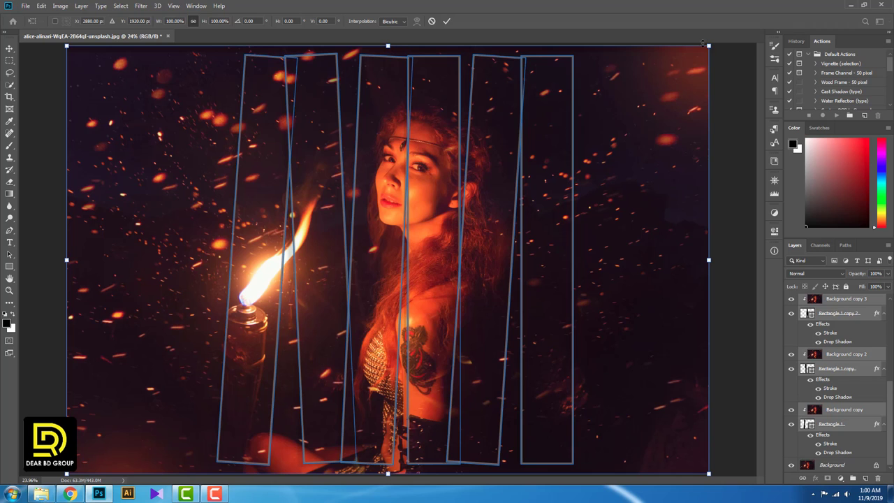
drag(703, 50, 670, 78)
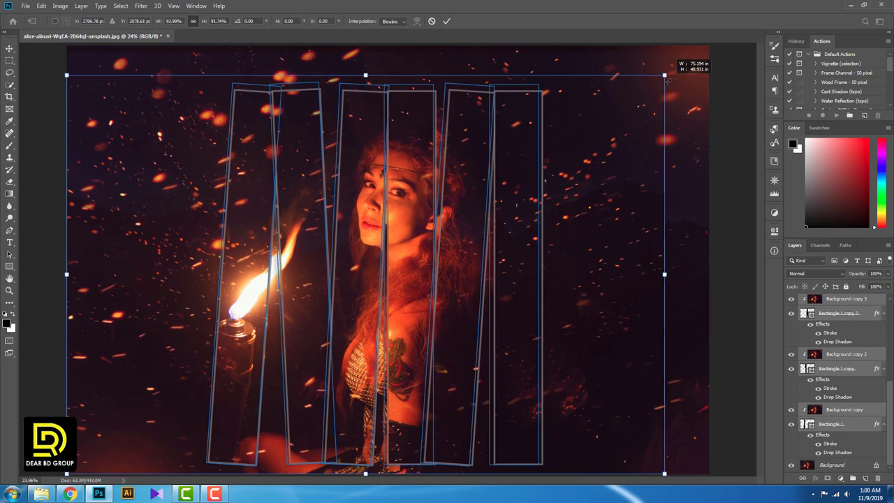
drag(670, 78, 666, 83)
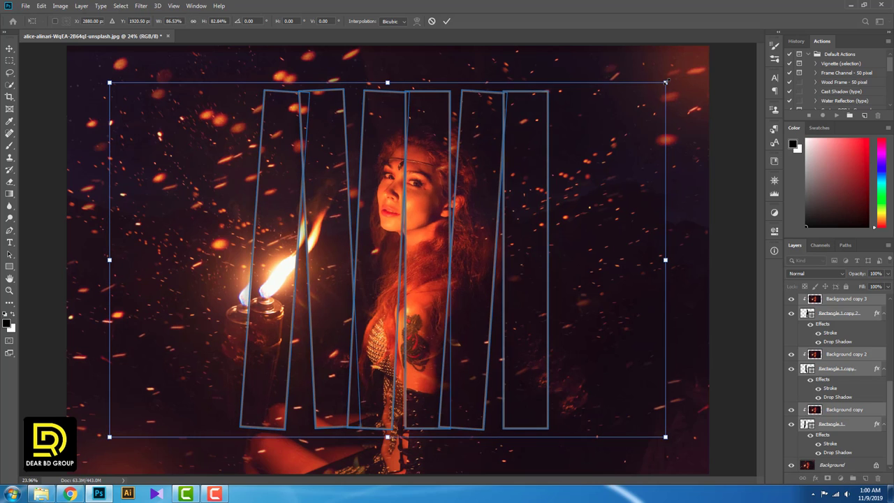
key(Return)
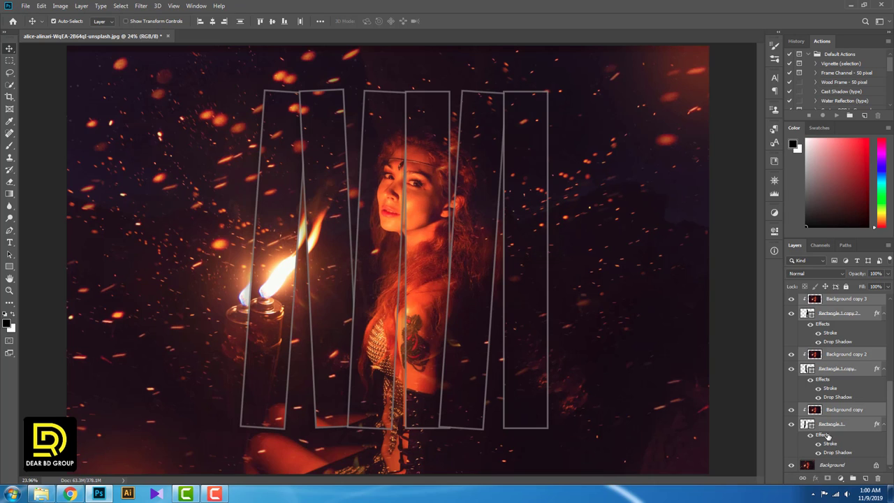
Compare the strips with the background hidden and shown, then convert the Background into Layer 0.
click(792, 465)
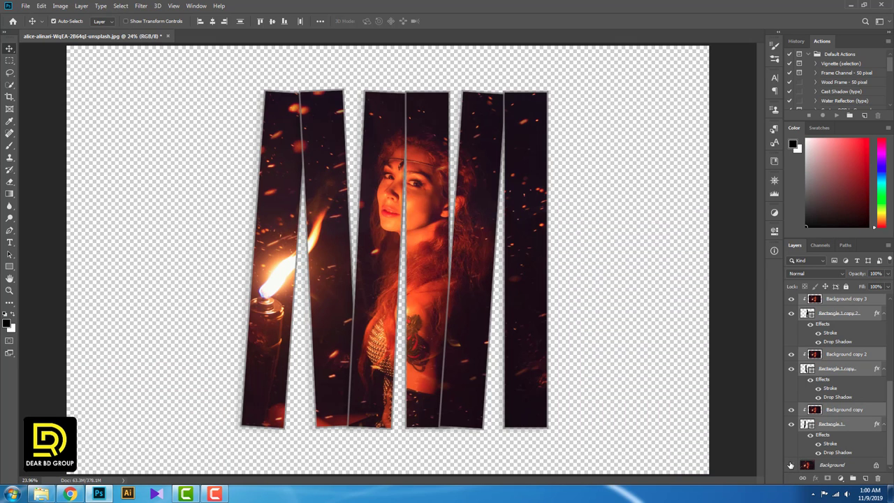
click(791, 466)
click(791, 465)
click(809, 467)
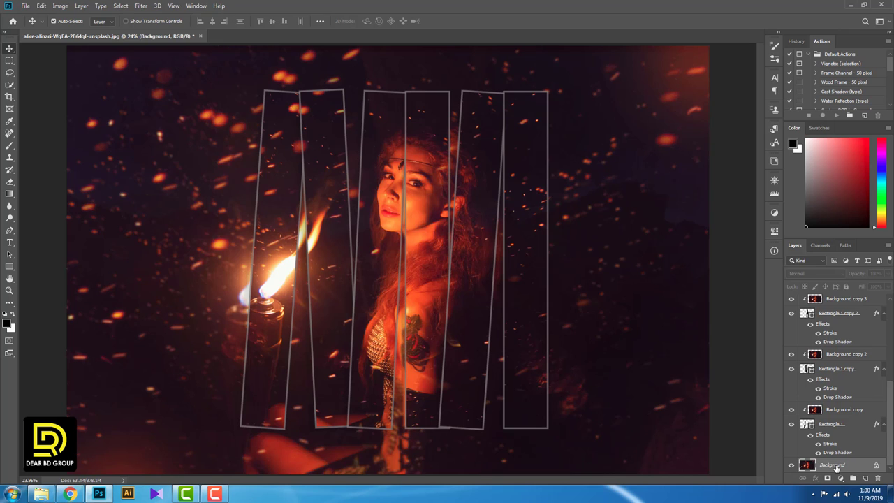
double_click(837, 466)
click(529, 147)
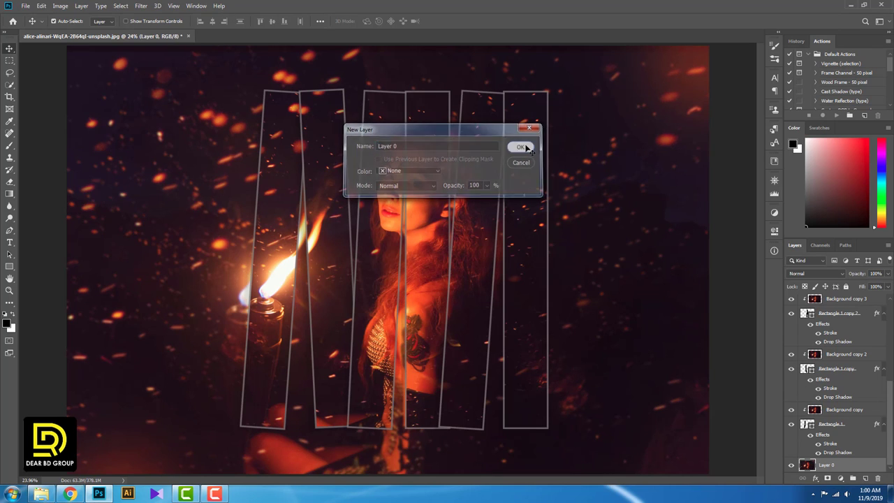
Apply a Gaussian Blur with a 29.1-pixel radius to Layer 0.
click(157, 6)
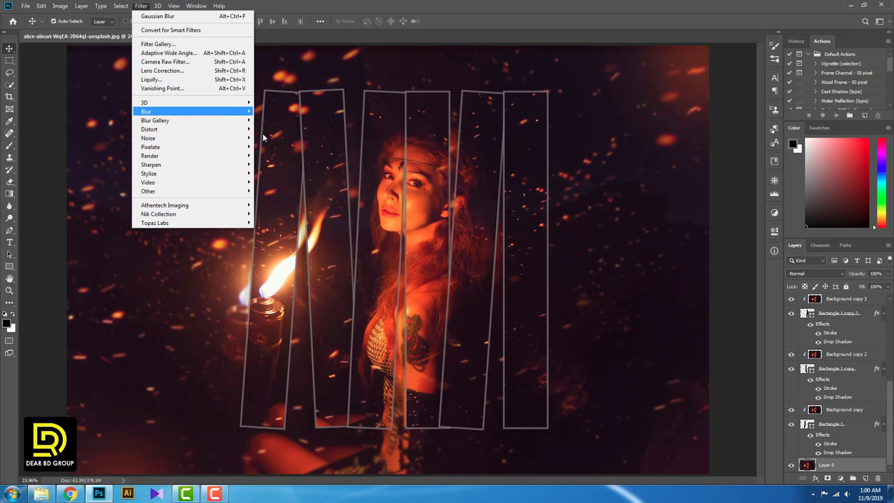
mouse_move(146, 112)
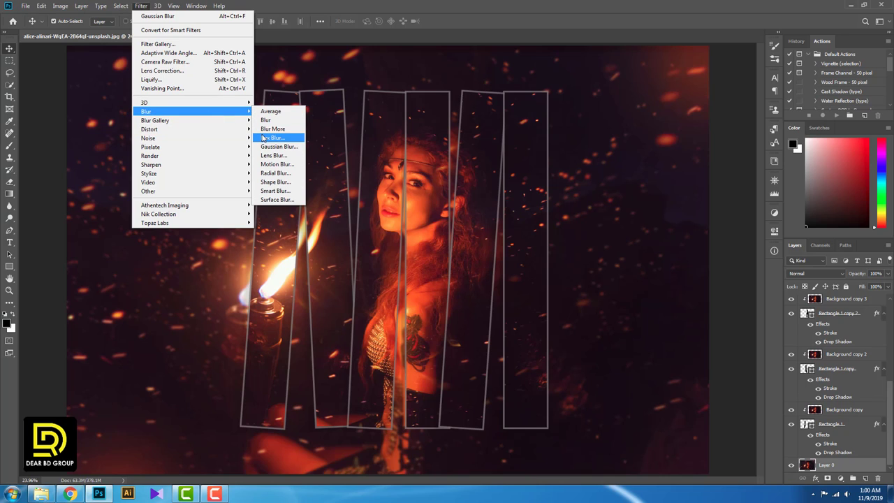
click(281, 147)
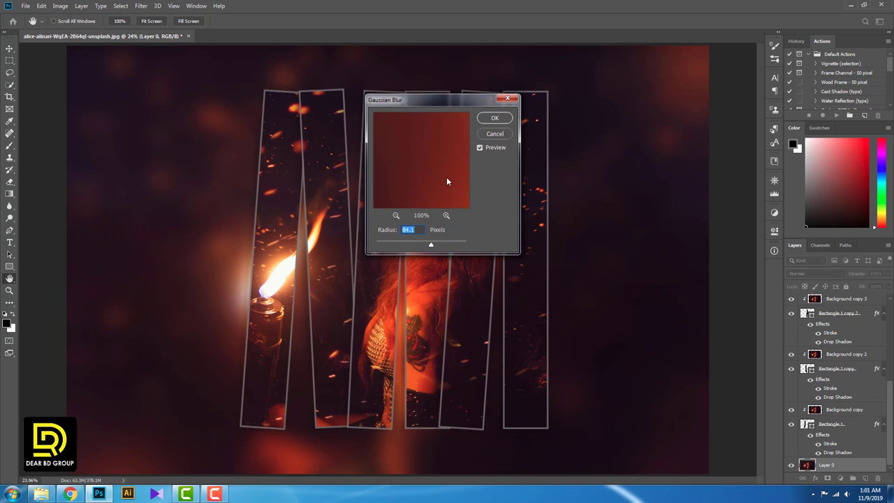
drag(459, 100, 699, 96)
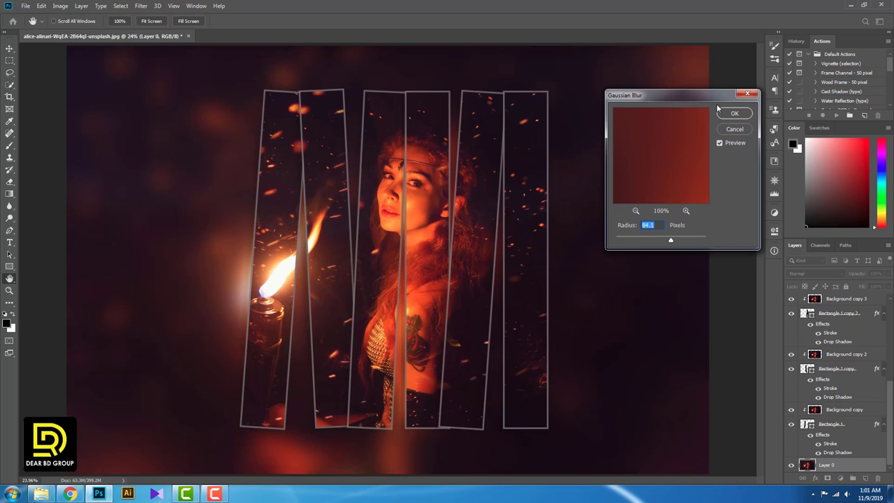
drag(671, 239, 665, 241)
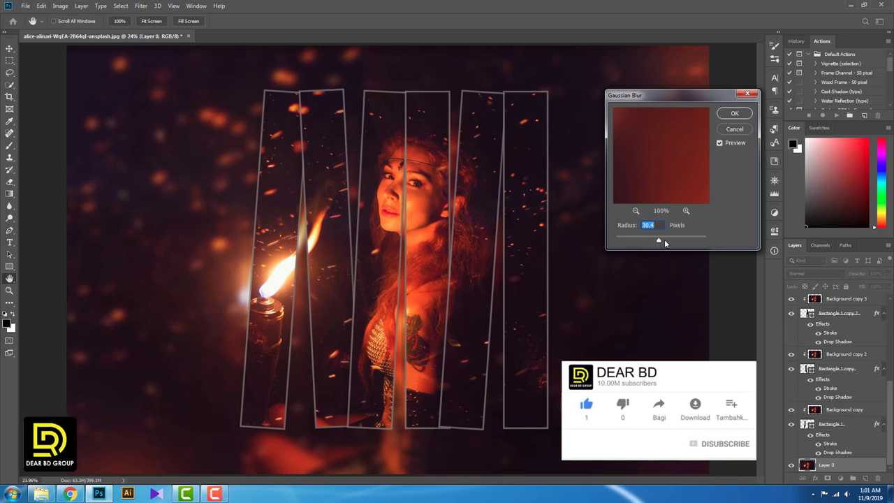
drag(661, 240, 659, 243)
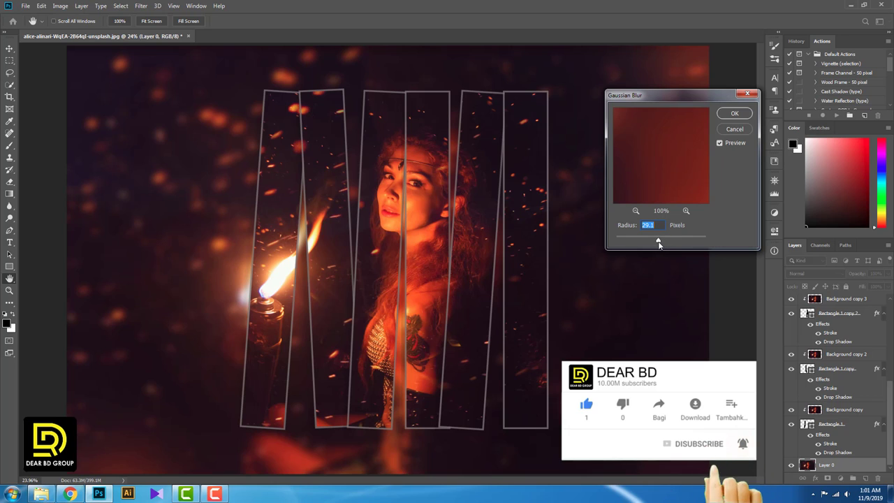
key(Return)
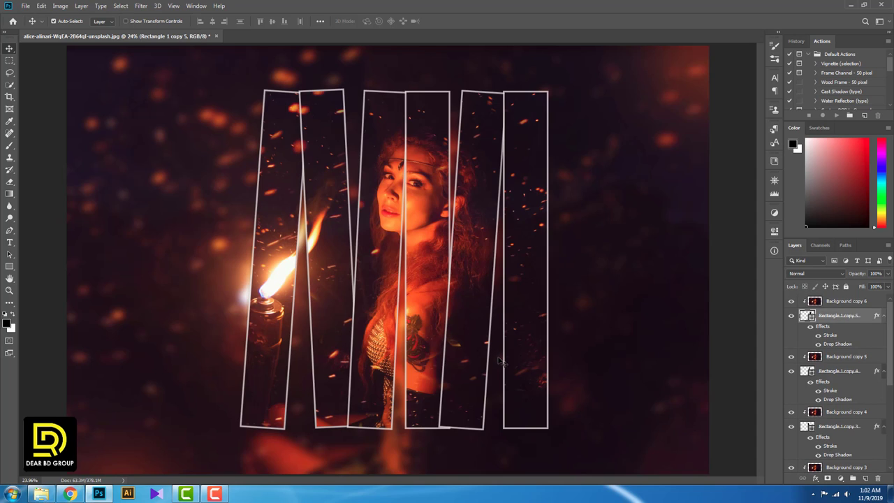
click(271, 320)
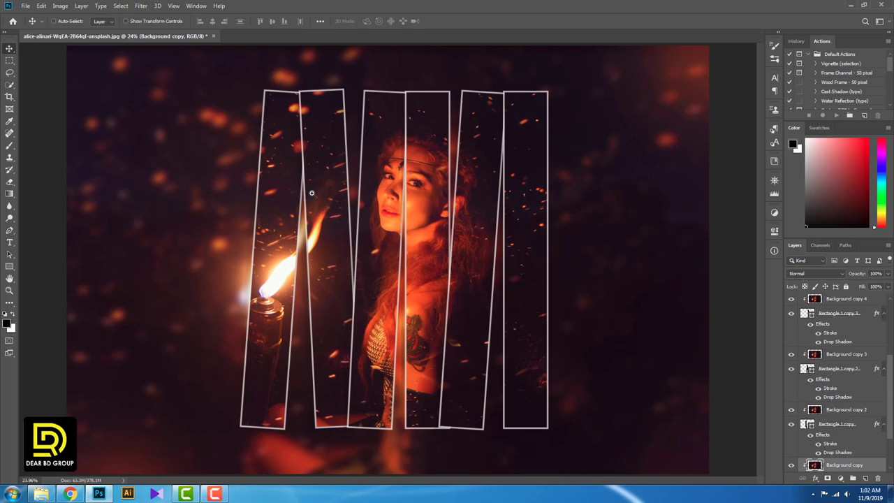
key(ctrl)
drag(187, 77, 623, 441)
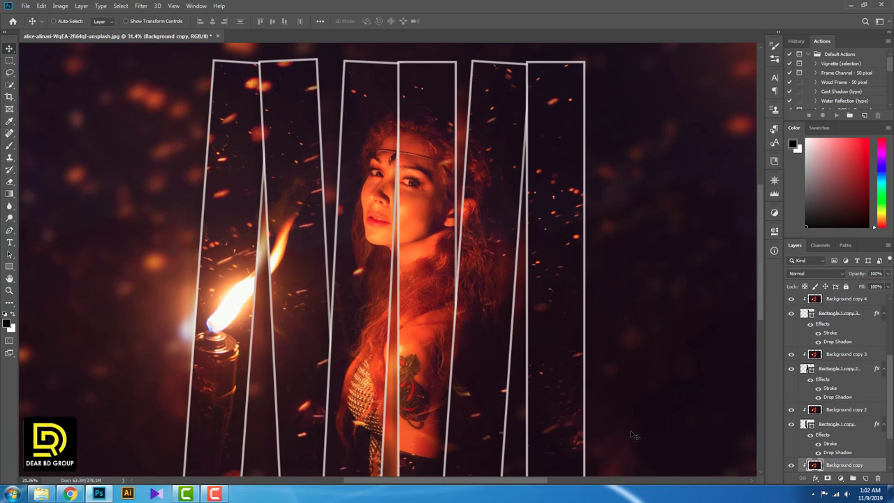
key(ctrl+minus)
key(ctrl+minus)
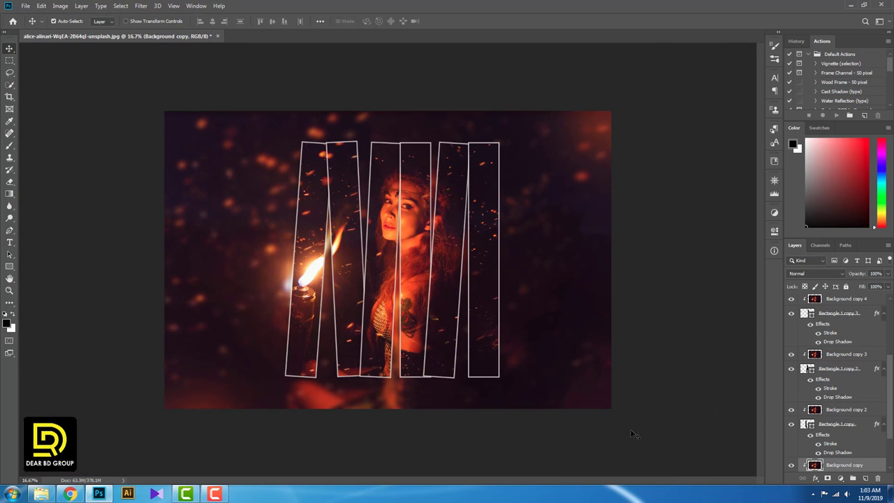
key(ctrl+0)
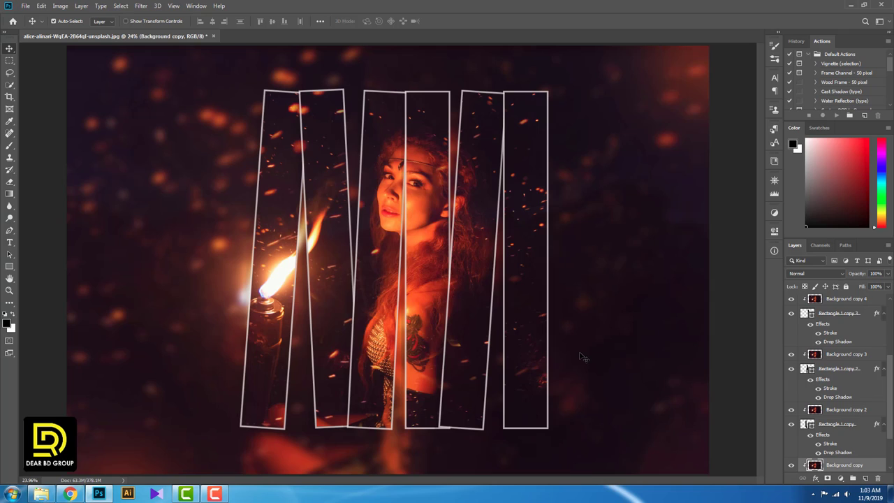